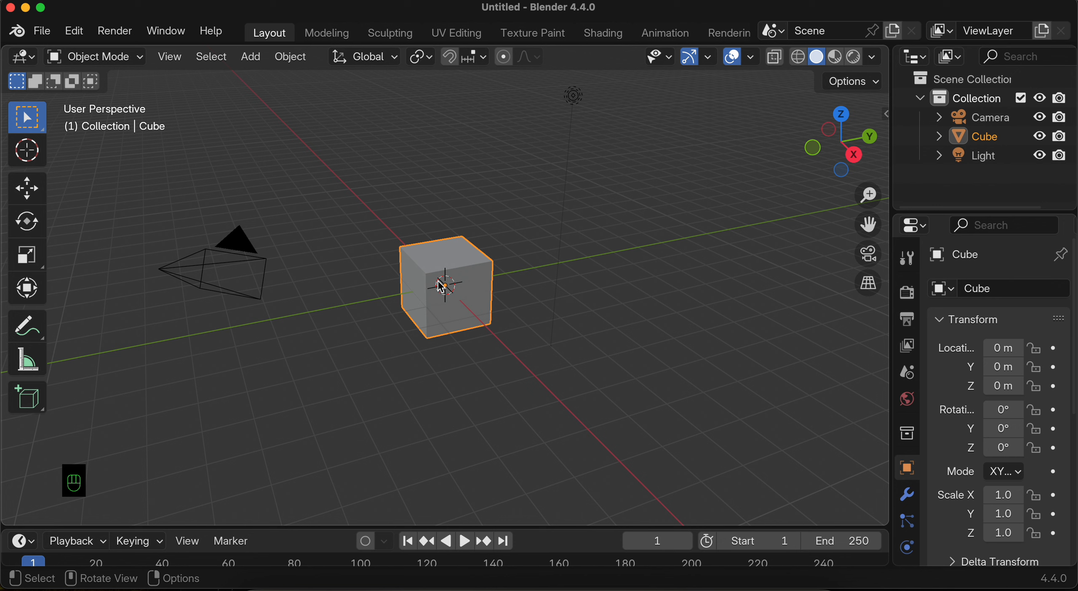
Step: Enter Edit Mode with face selection and raise the cube's top face about 2.5 m along Z
left_click(107, 57)
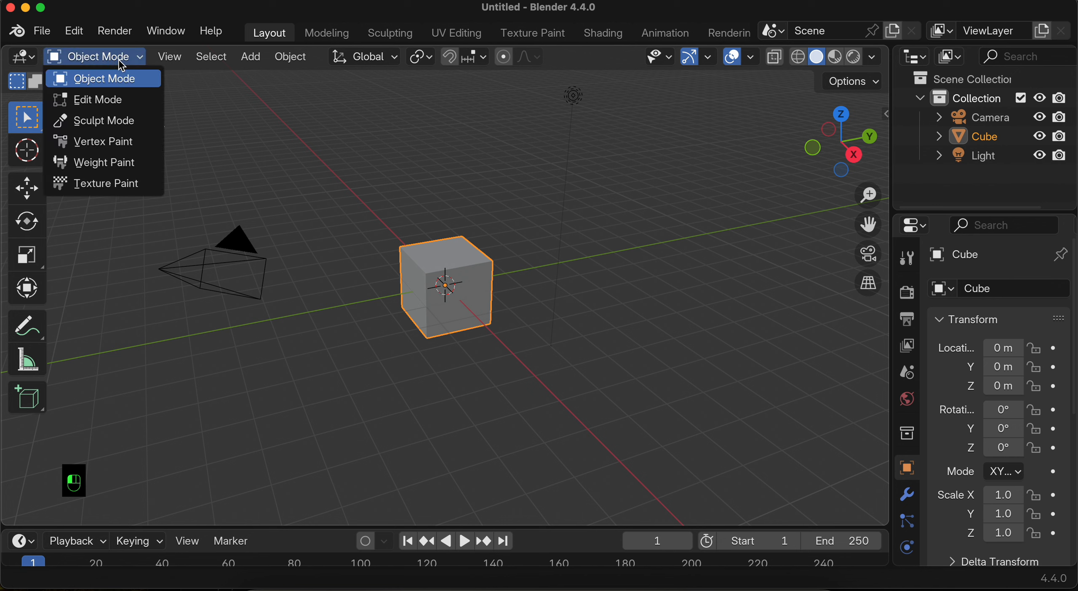
left_click(110, 99)
left_click(186, 57)
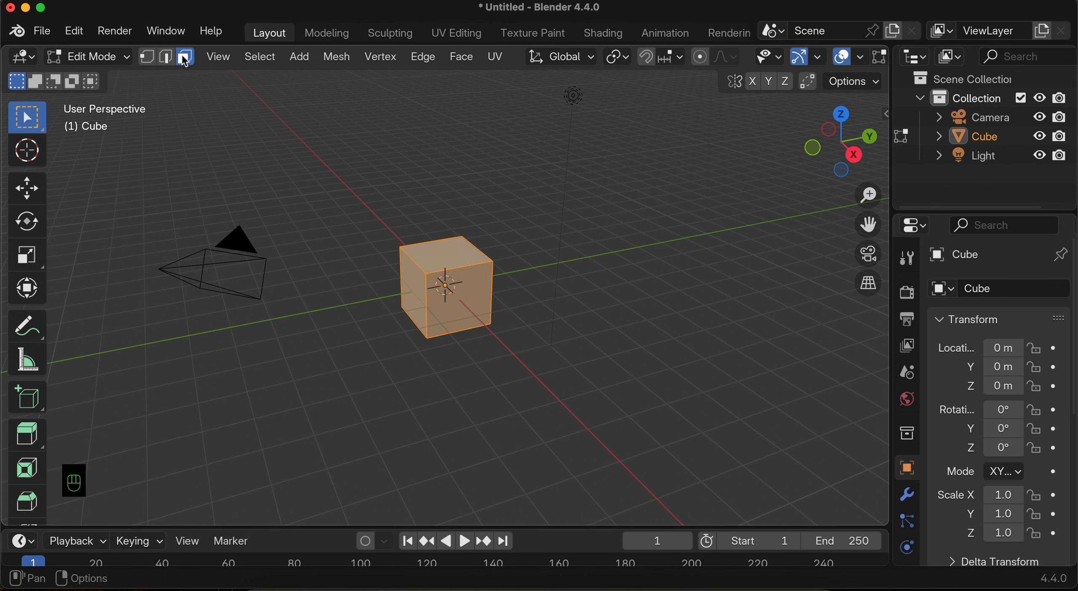
left_click(434, 252)
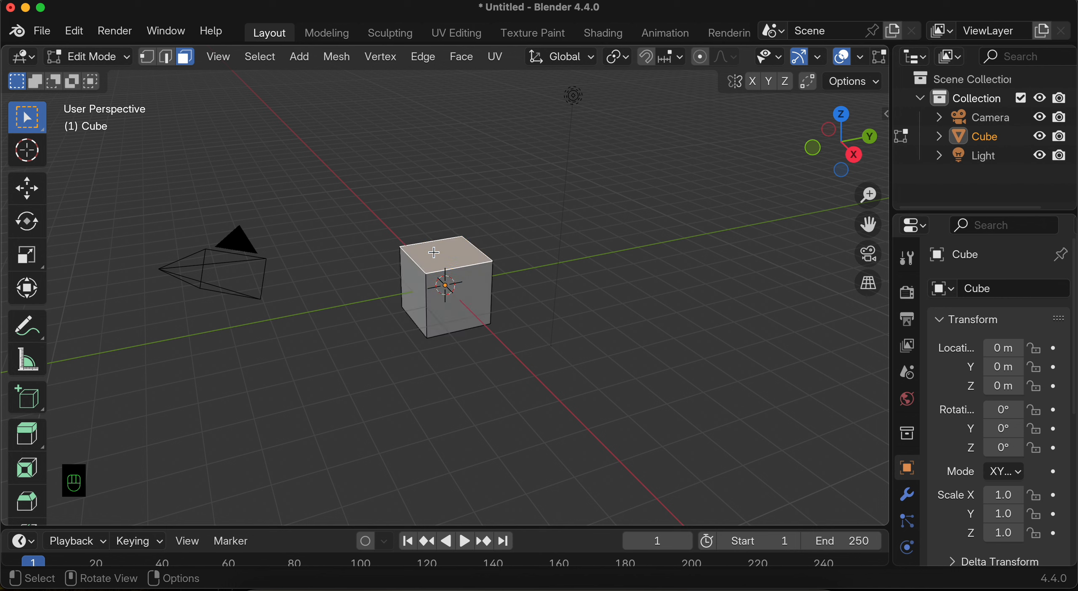
key("g")
key("z")
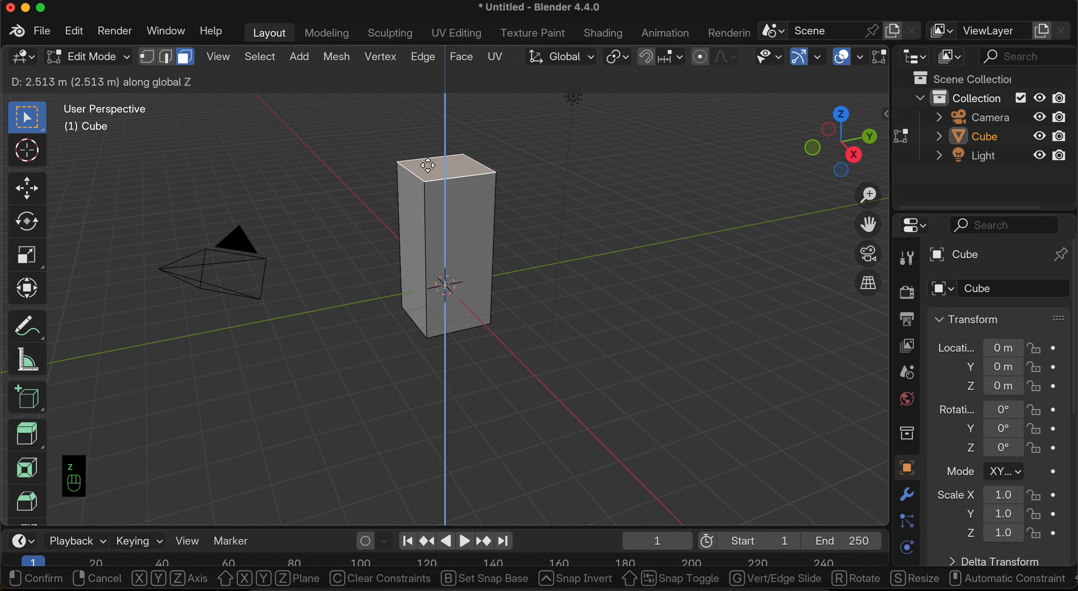
left_click(427, 163)
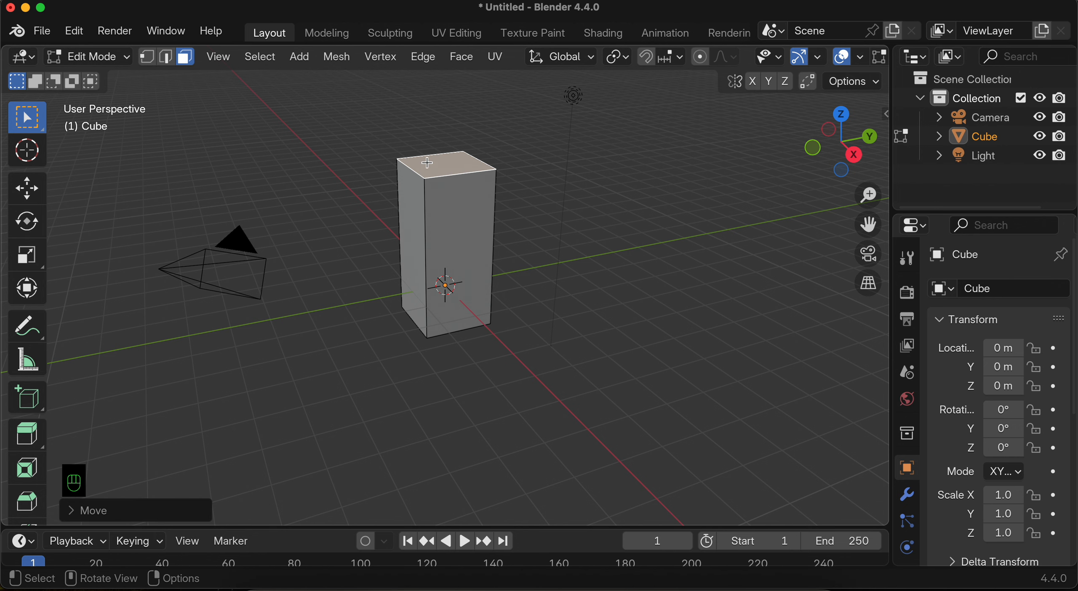
Step: Extrude the top face upward about 0.5 m and scale it inward to form a sloped shoulder
key("e")
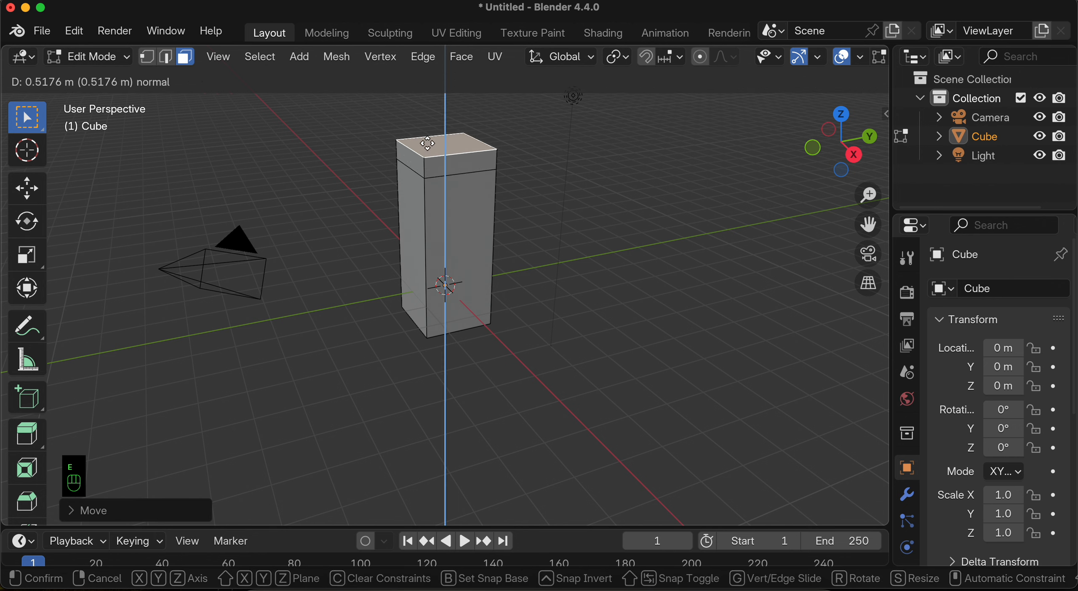
left_click(427, 144)
key("s")
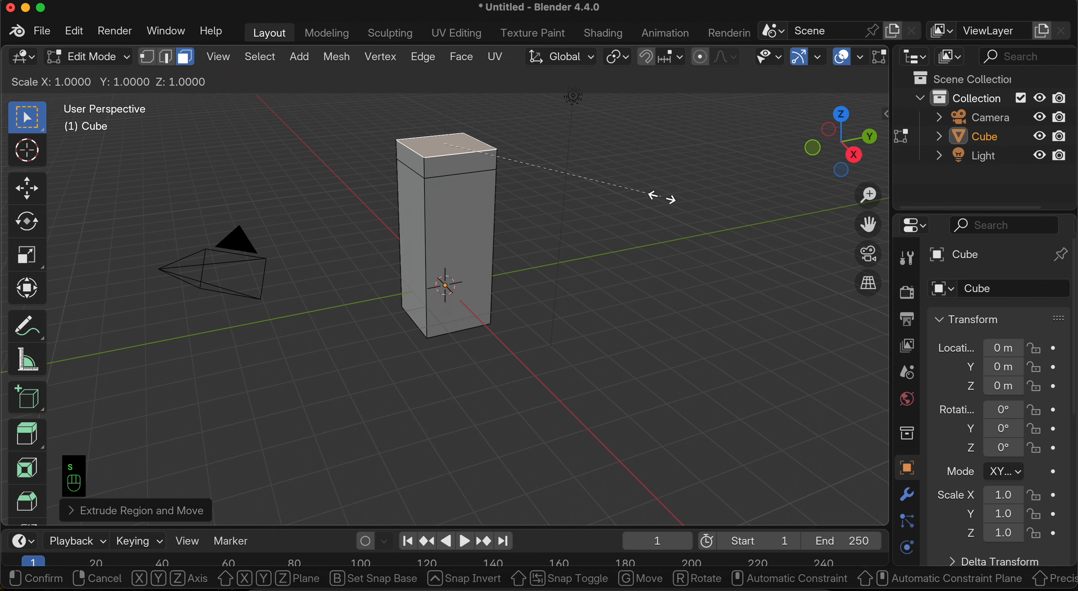
left_click(606, 191)
Step: Inset the narrowed top face and lower the inner face about 0.24 m along Z to form a recess
key("i")
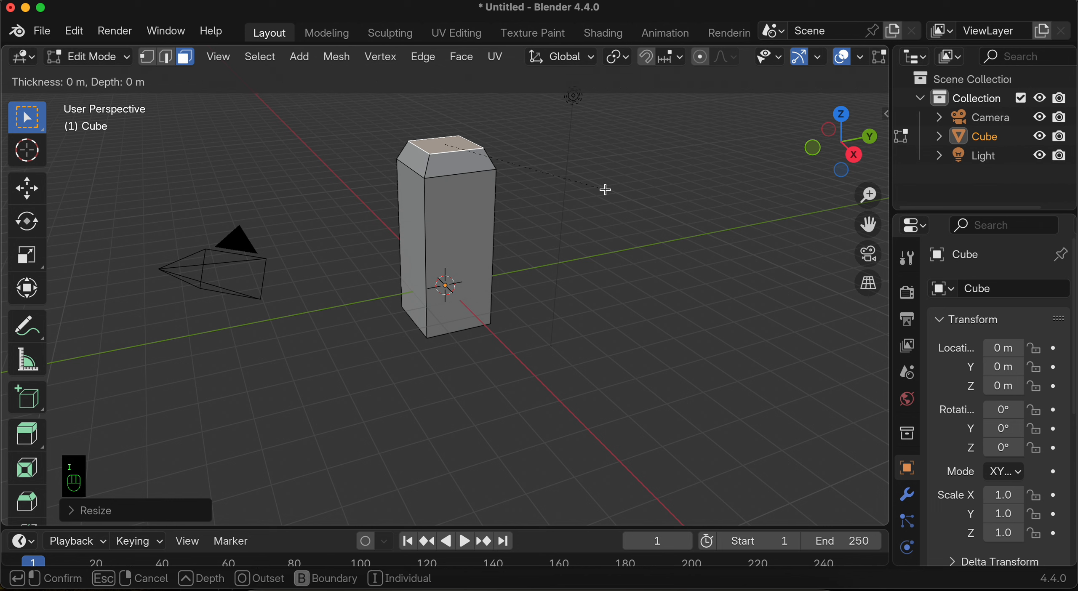
left_click(600, 188)
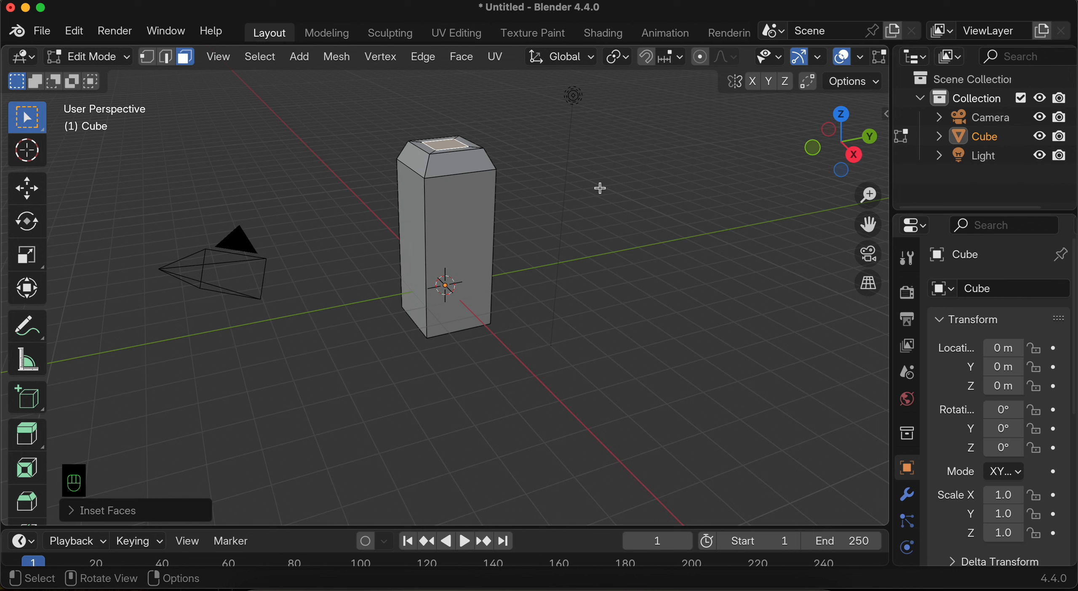
key("g")
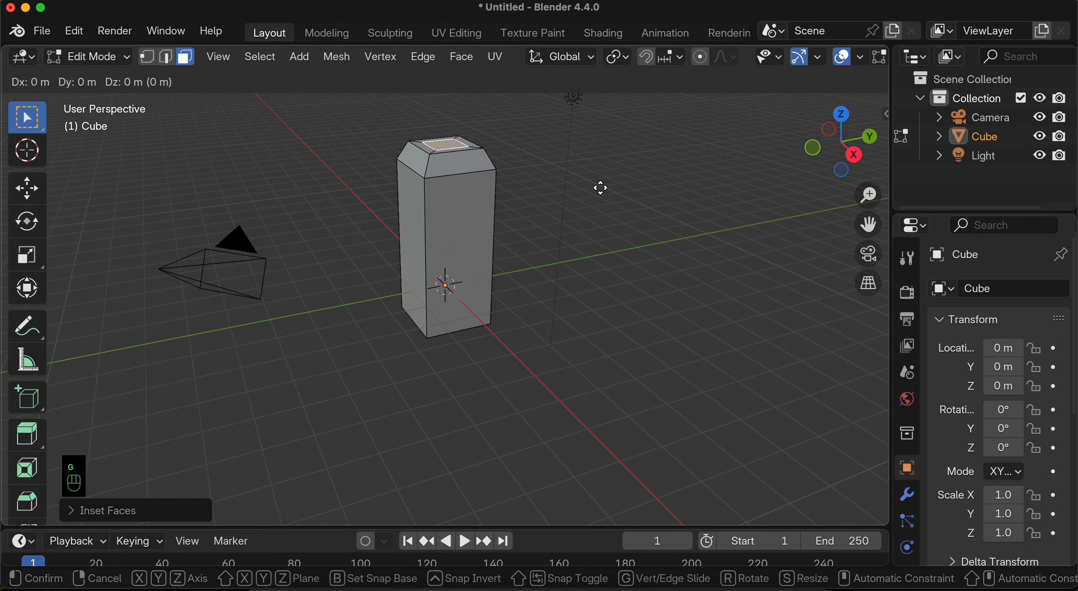
key("z")
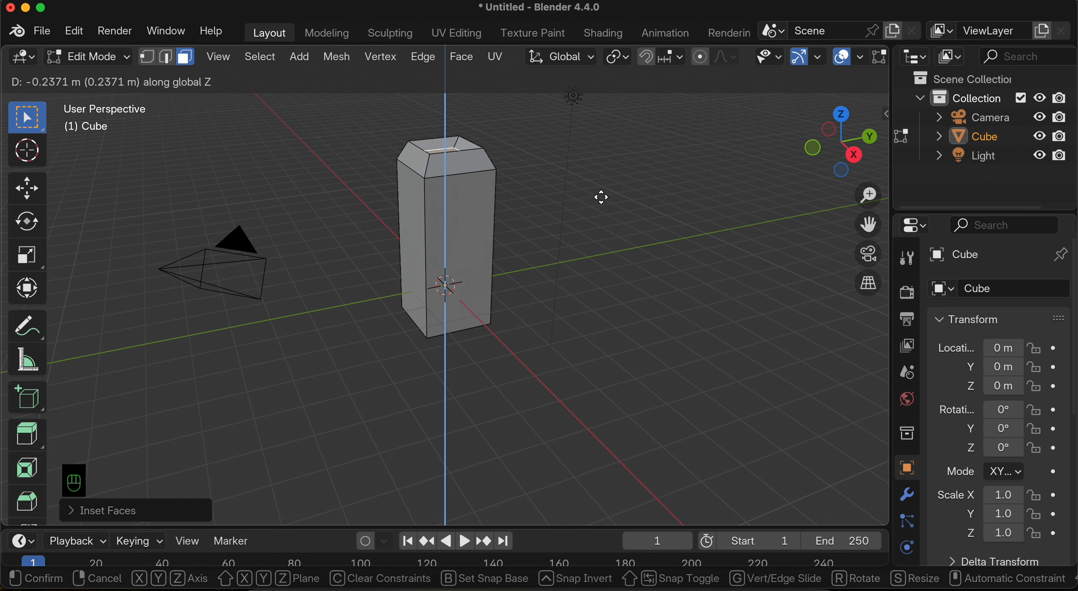
left_click(600, 197)
scroll(600, 197, "up", 5)
scroll(601, 197, "down", 3)
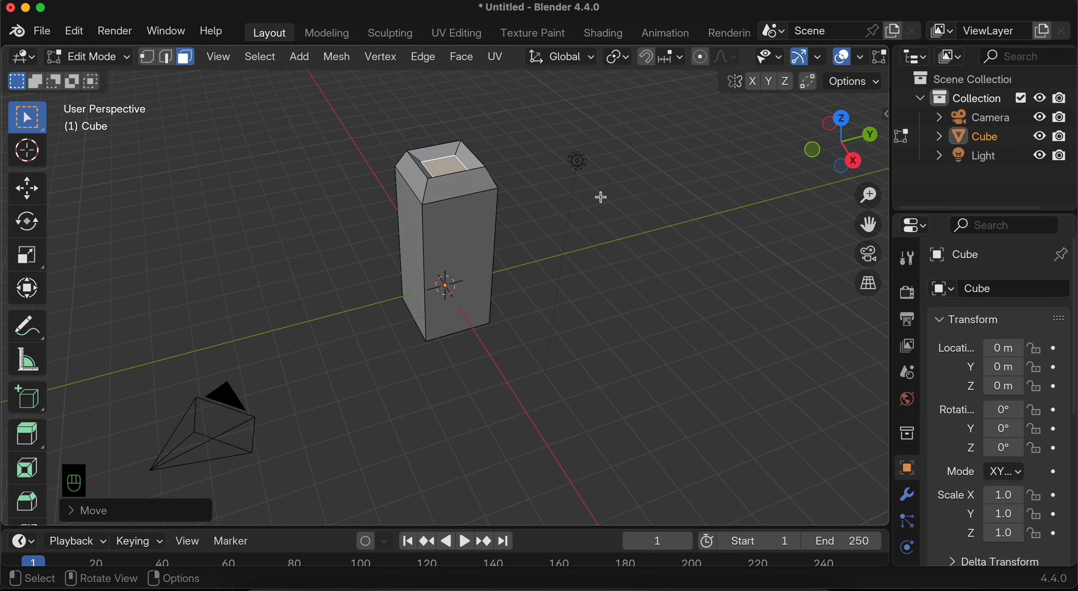
Step: Scale the body's bottom face down to about 0.6 so the sides taper toward the base
scroll(438, 291, "down", 10)
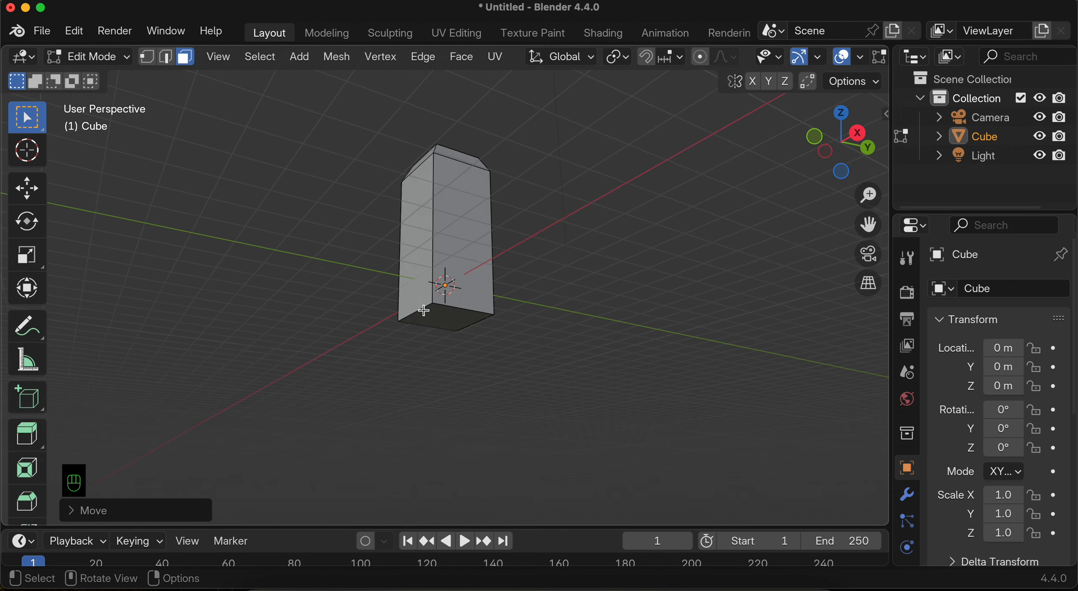
left_click(438, 323)
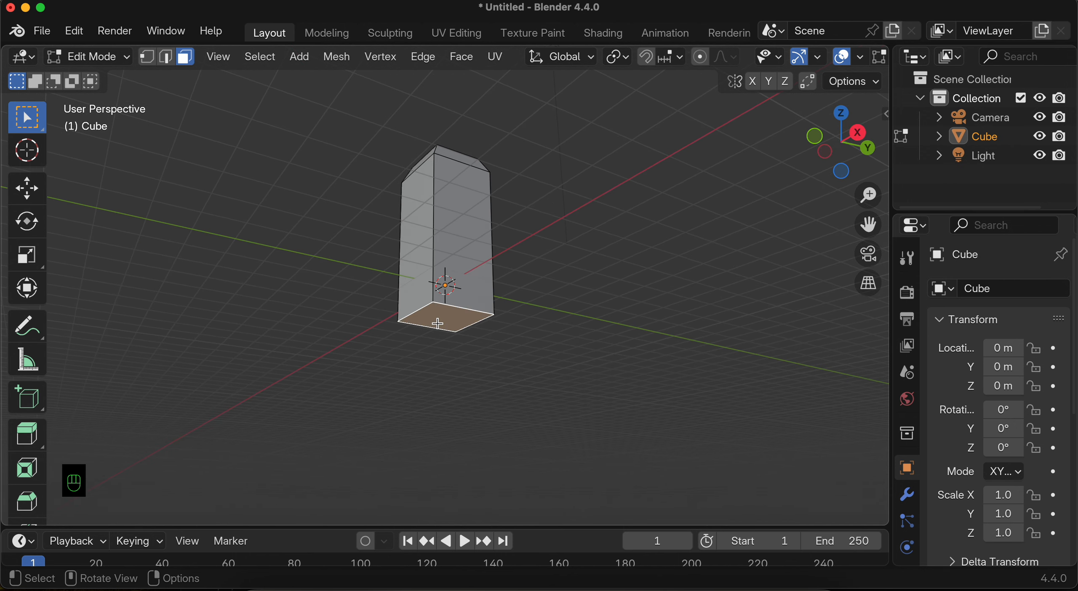
scroll(437, 324, "down", 3)
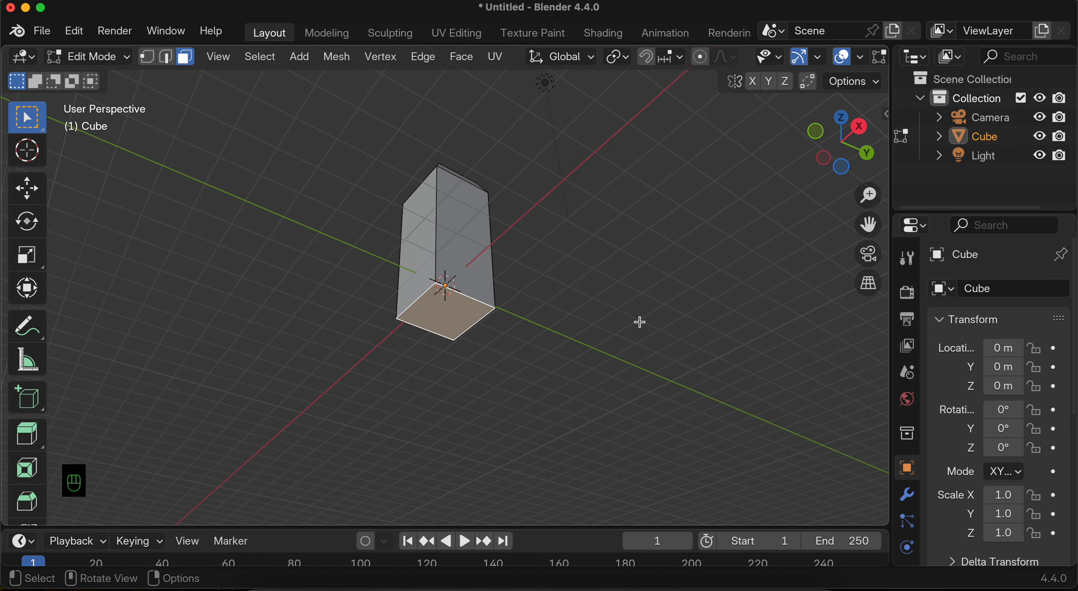
key("s")
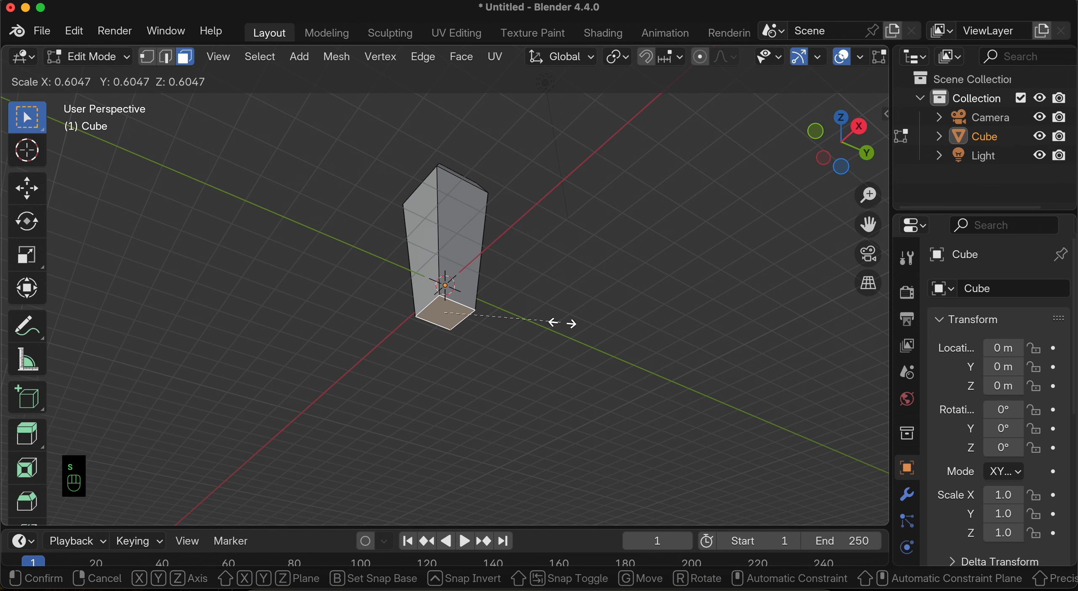
left_click(553, 322)
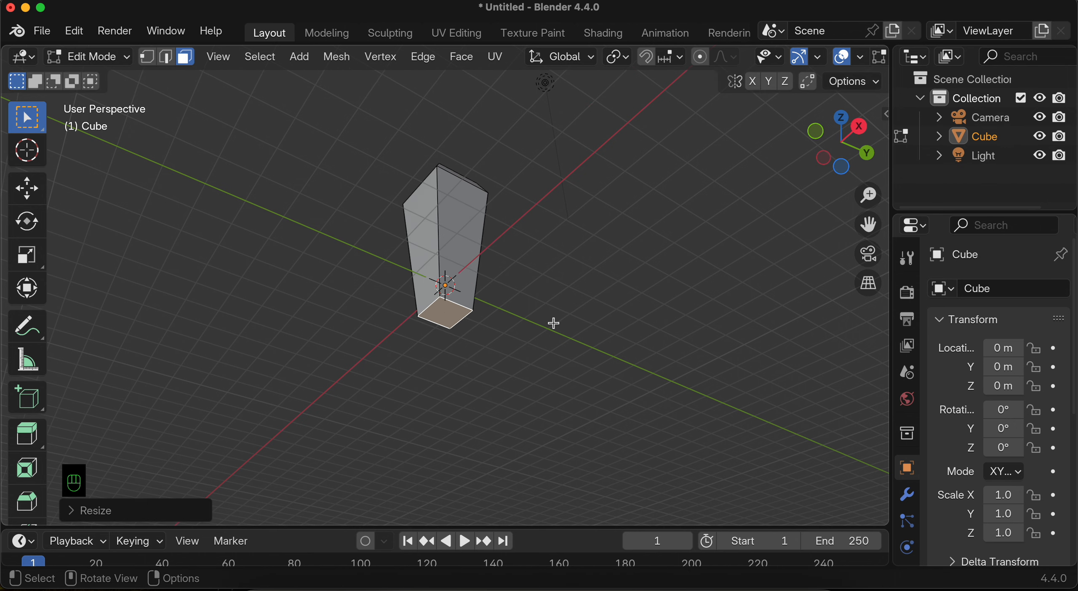
Step: Add a horizontal loop cut around the tapered body with the number of cuts set to 2
scroll(553, 323, "down", 5)
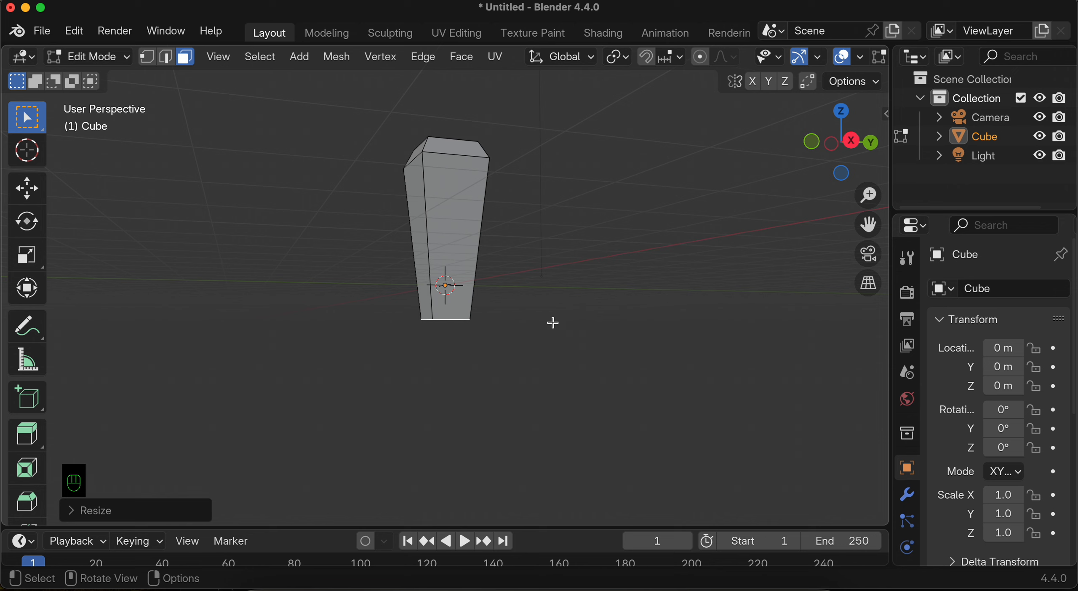
scroll(26, 404, "down", 3)
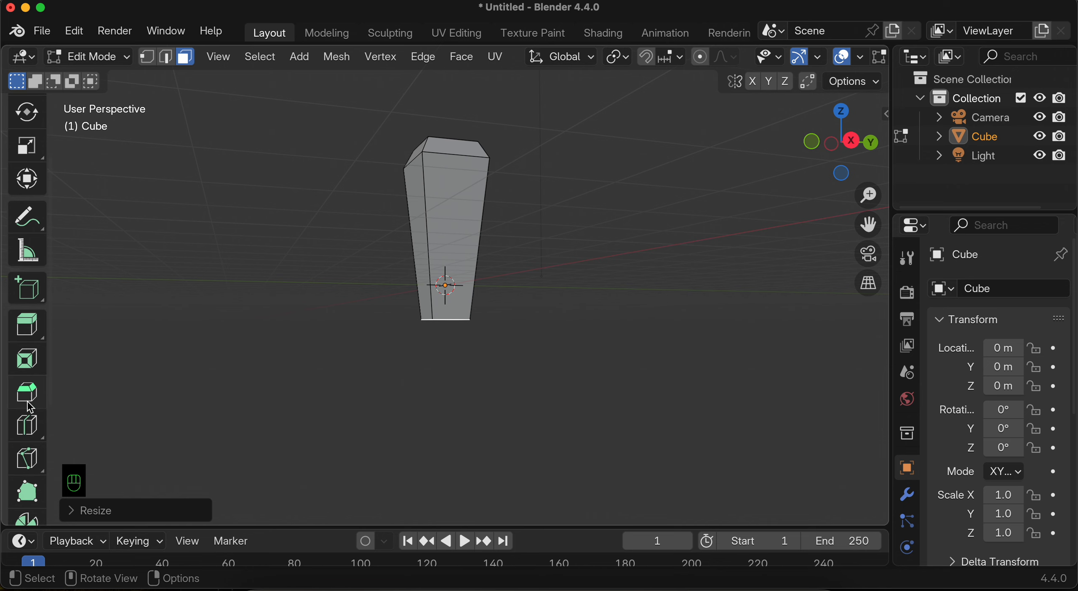
left_click(26, 427)
left_click_drag(463, 235, 463, 235)
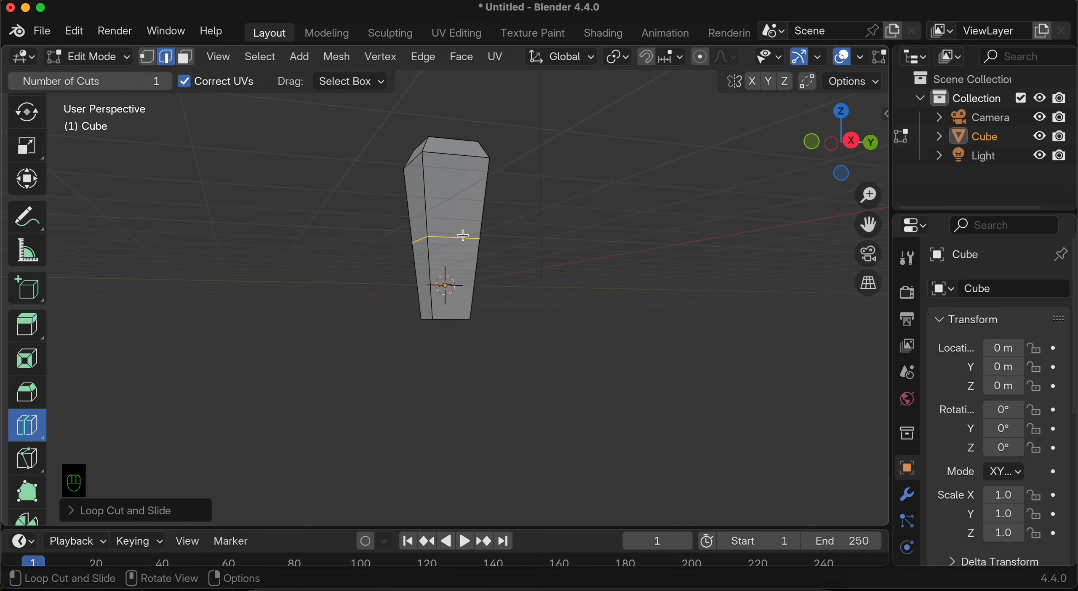
left_click(125, 509)
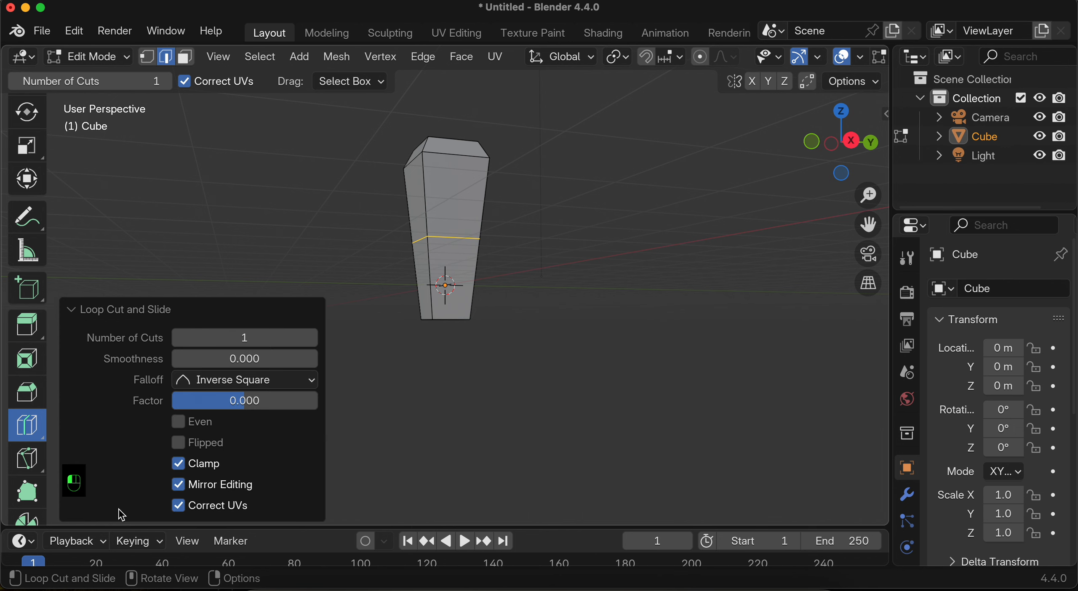
left_click(312, 340)
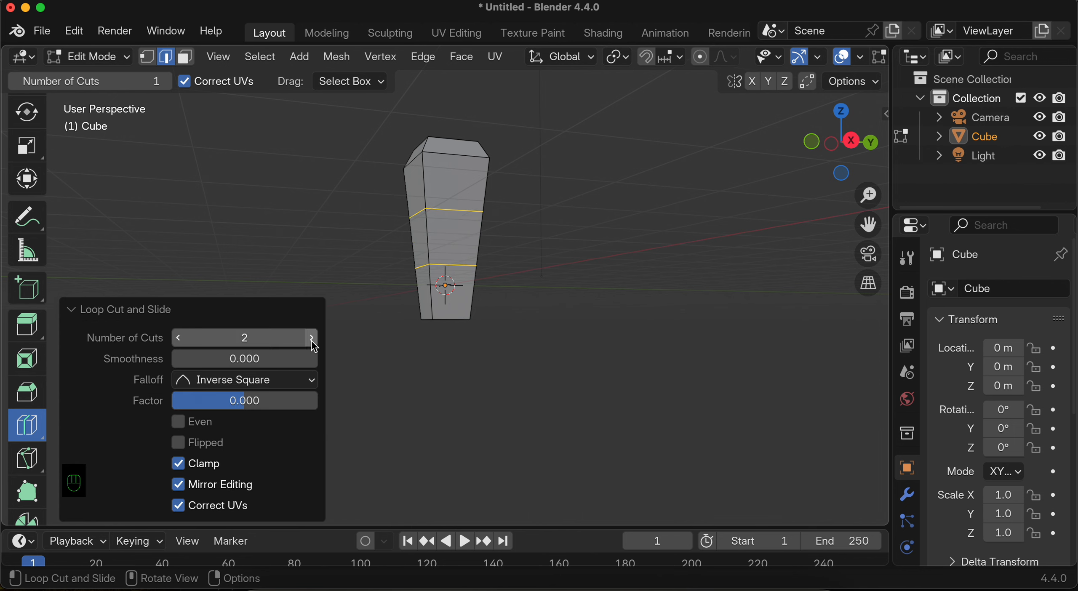
Step: Bevel the two edge loops with a width of 0.112 m and 2 segments, and return to box selection
key("super+b")
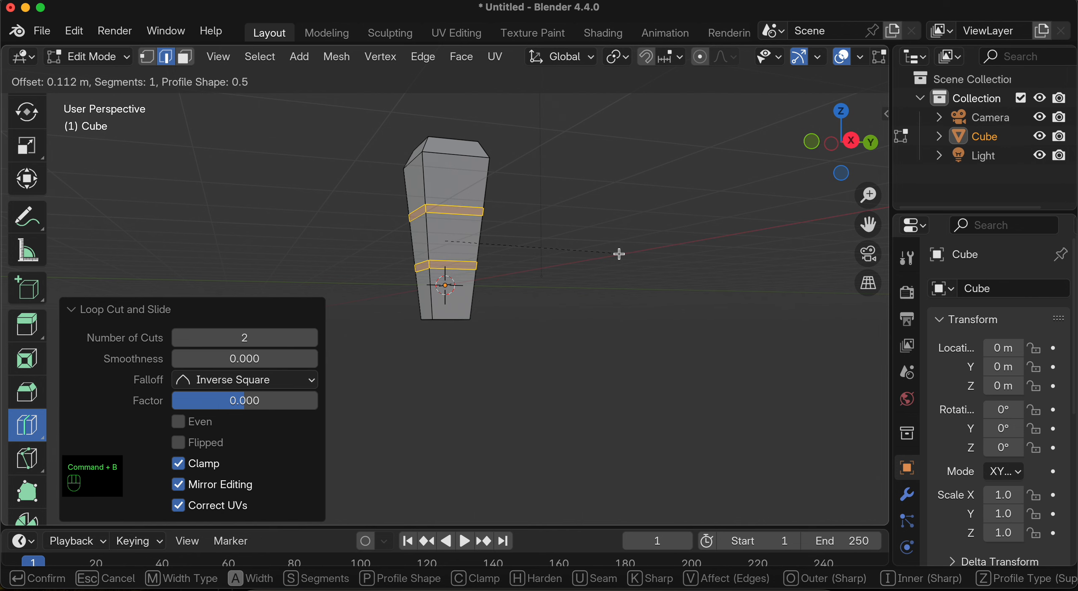
left_click(619, 254)
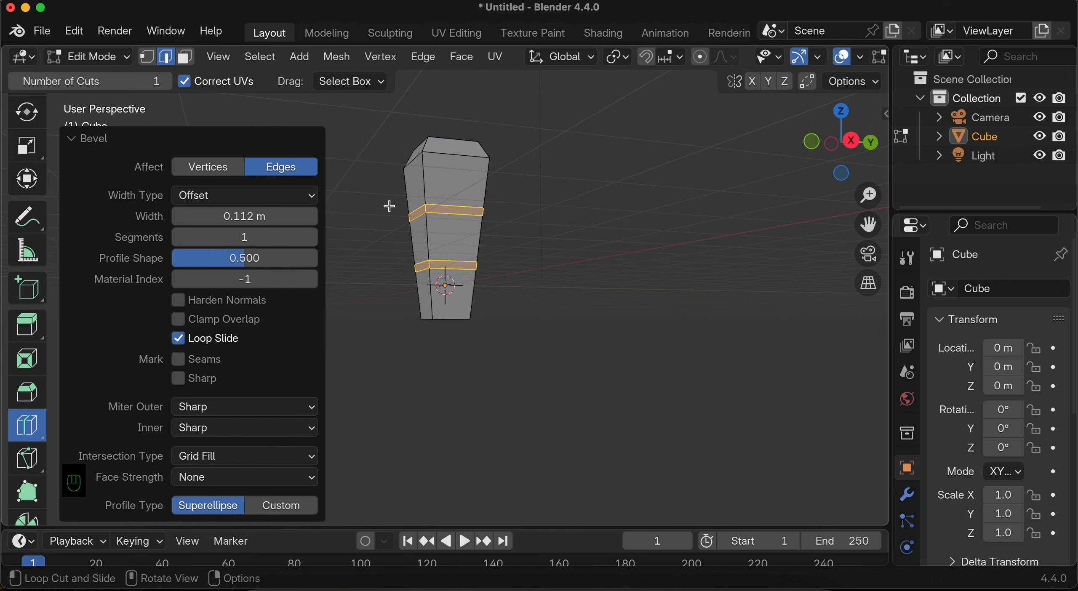
left_click(312, 239)
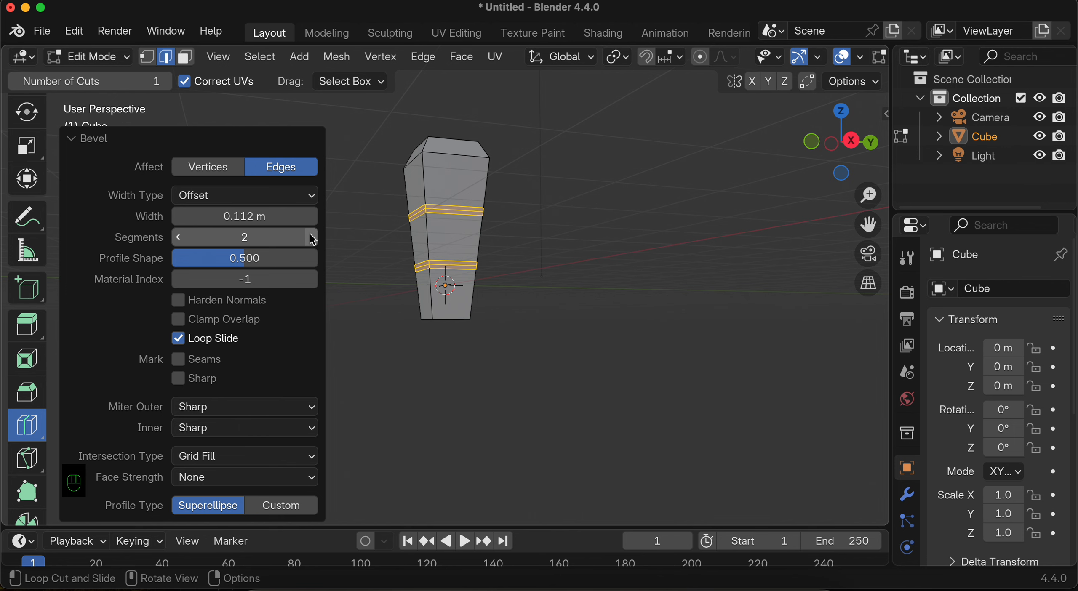
scroll(26, 121, "up", 5)
left_click(26, 120)
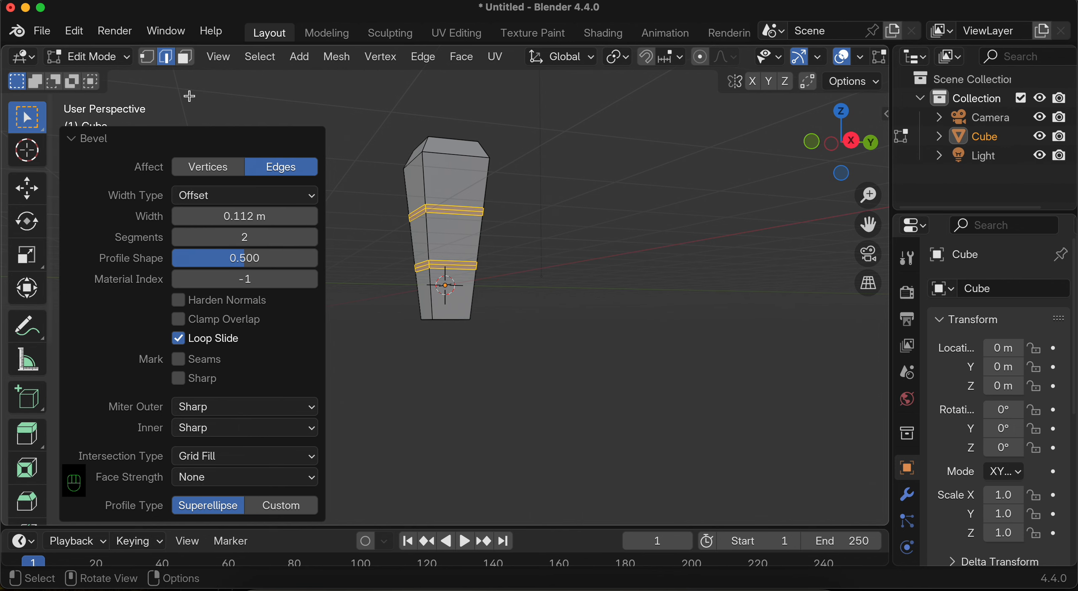
Step: Select the middle edge loop of both beveled bands and scale them to about 0.911 in X and Y only, forming grooves
scroll(442, 177, "up", 5)
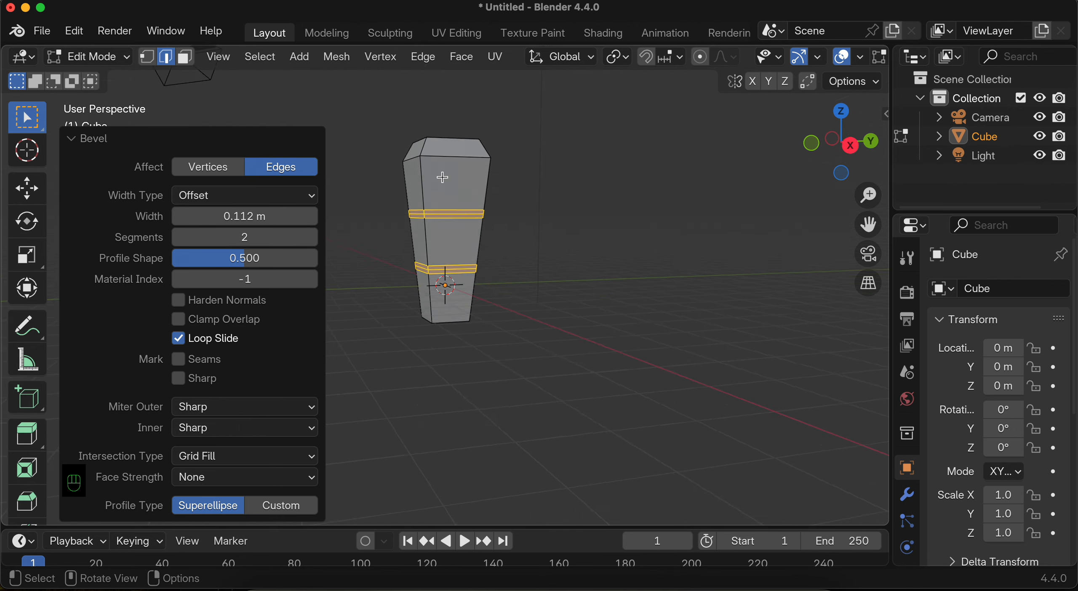
left_click(434, 220)
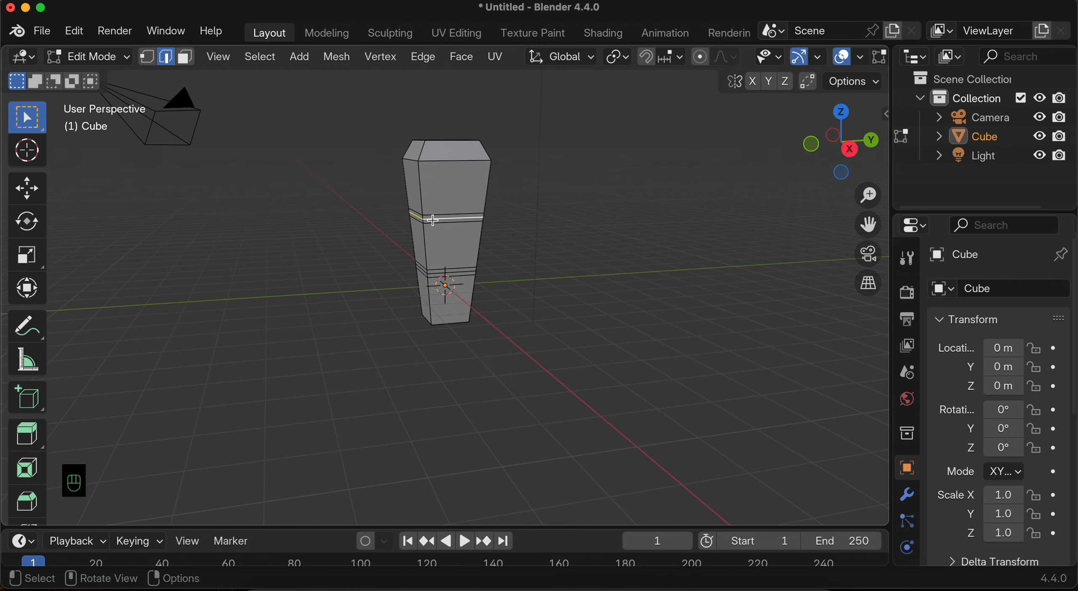
left_click(456, 272, "shift")
scroll(455, 273, "right", 8)
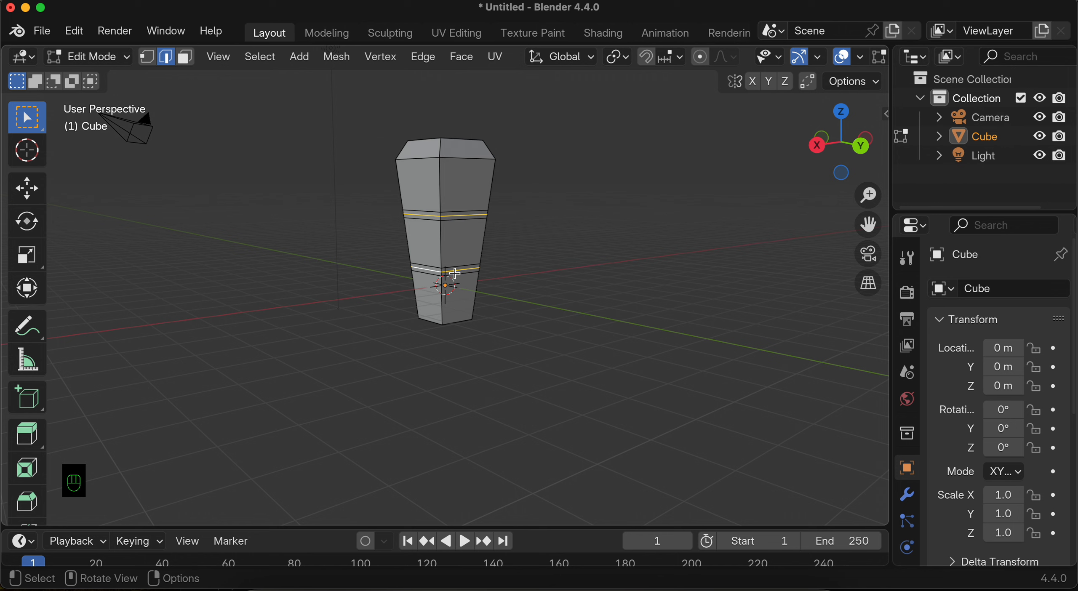
key("s")
key("shift+z")
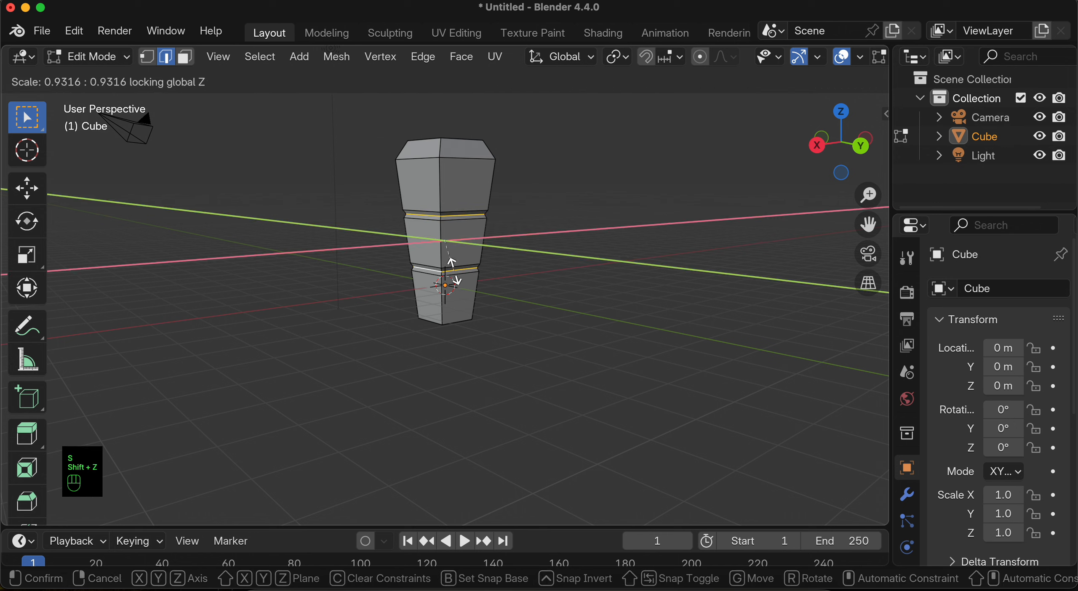
left_click(454, 270)
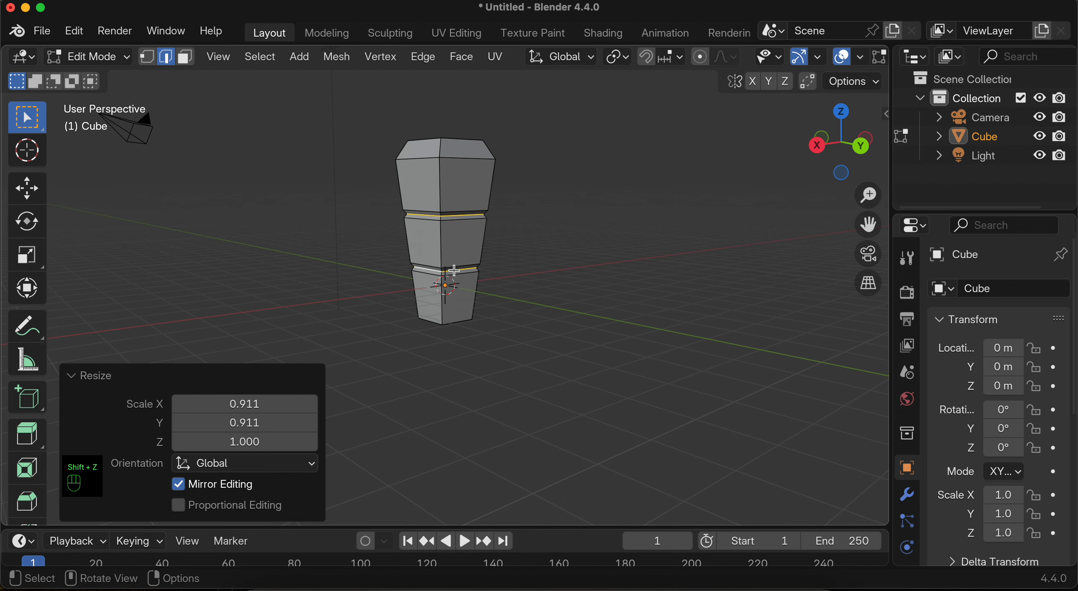
Step: Add a Subdivision Surface modifier to the grooved body
left_click(908, 500)
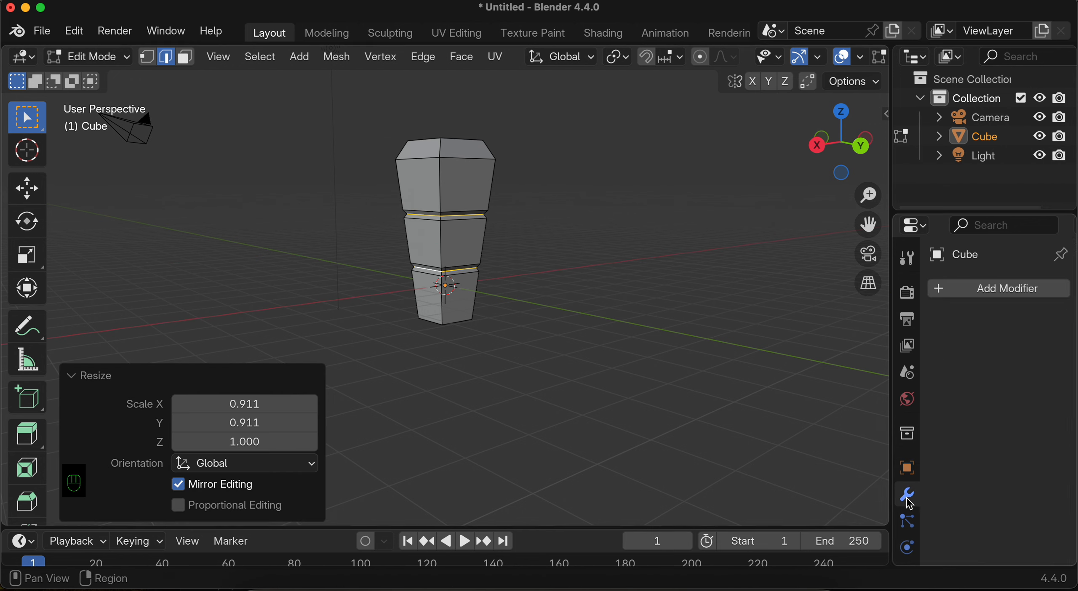
left_click(968, 289)
type("s")
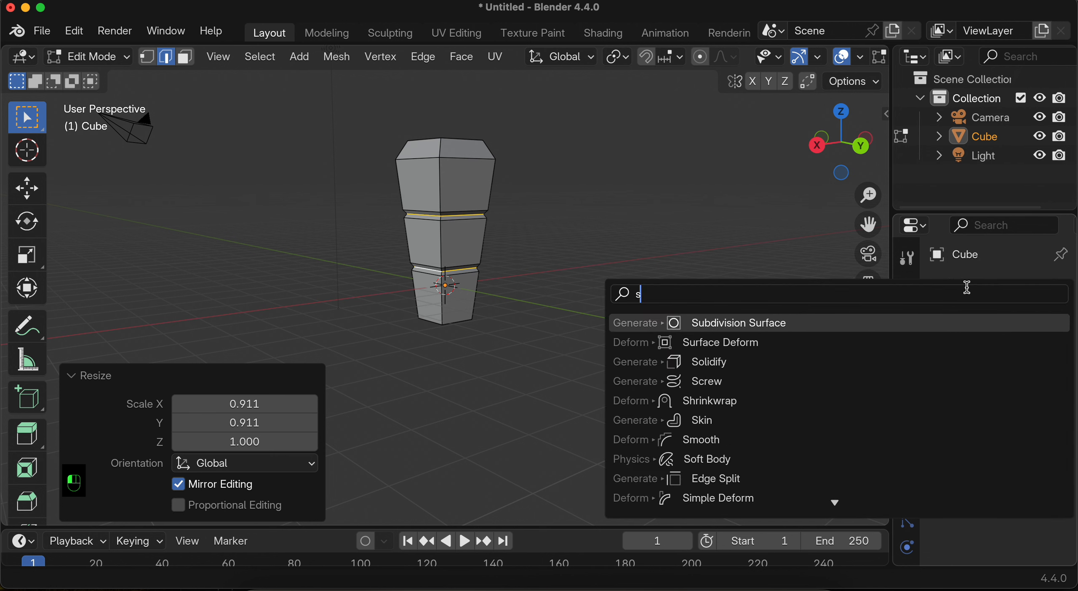
type("ubd")
key("Return")
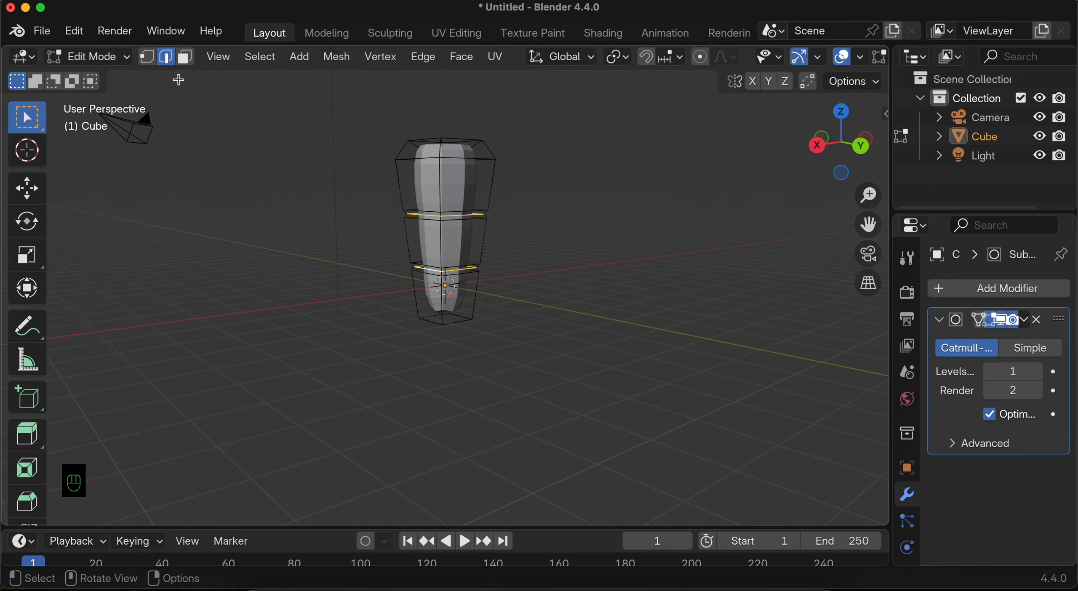
Step: Return to Object Mode and apply Shade Auto Smooth to the grooved body
left_click(101, 56)
left_click(107, 80)
right_click(429, 218)
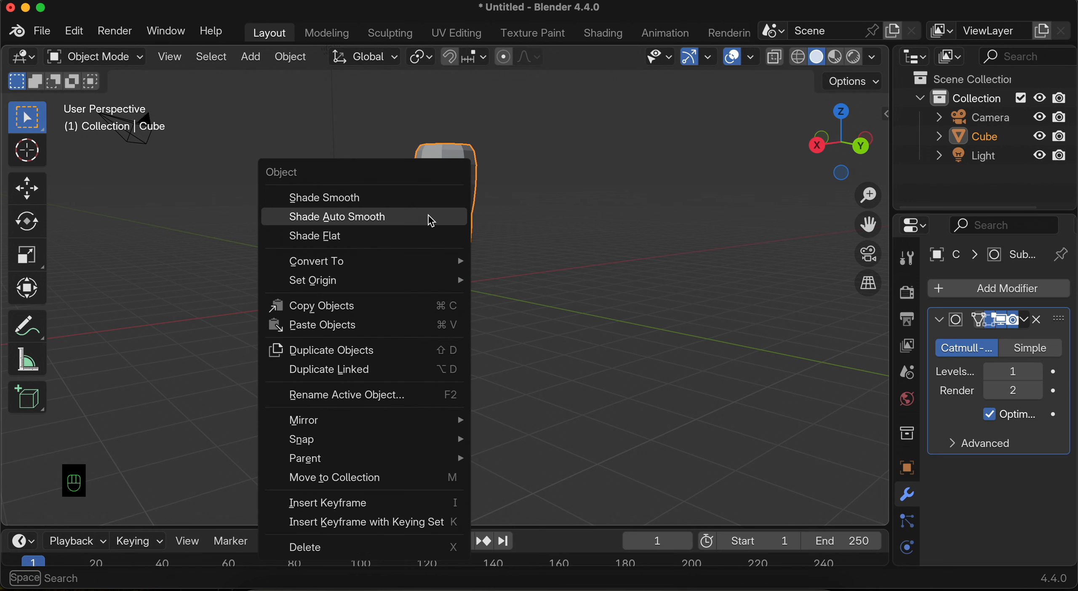
left_click(364, 218)
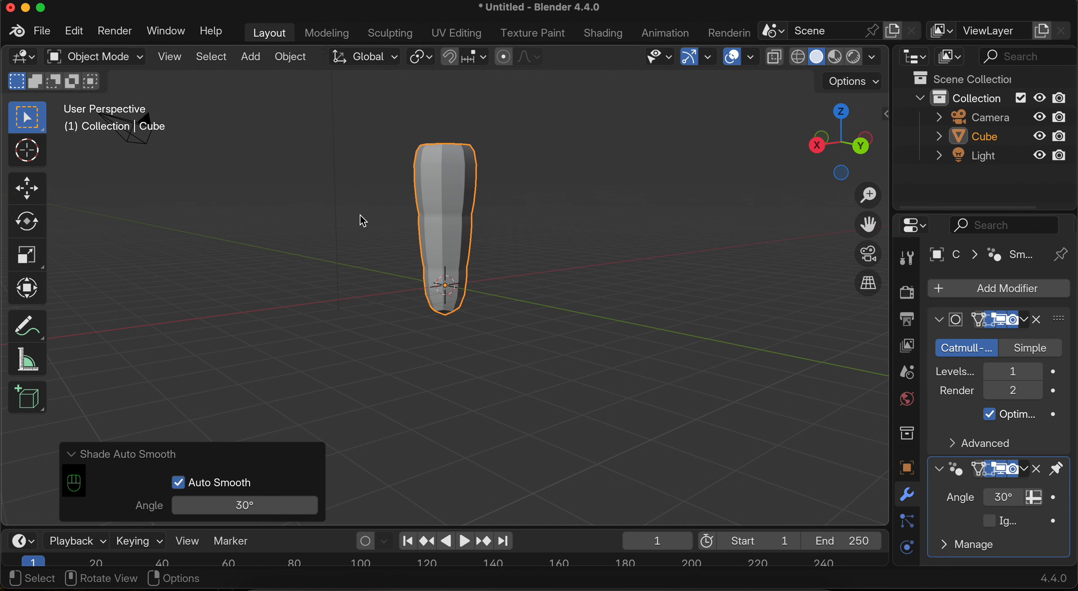
Step: Select the body's entire mesh in Edit Mode and scale it along Z to about 0.884
left_click(103, 57)
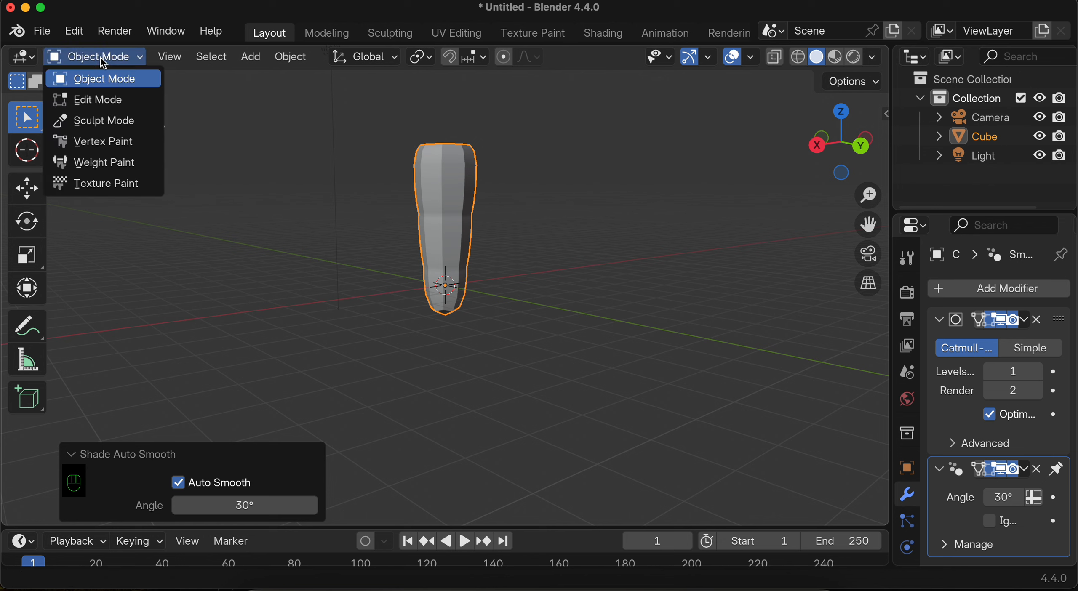
left_click(96, 99)
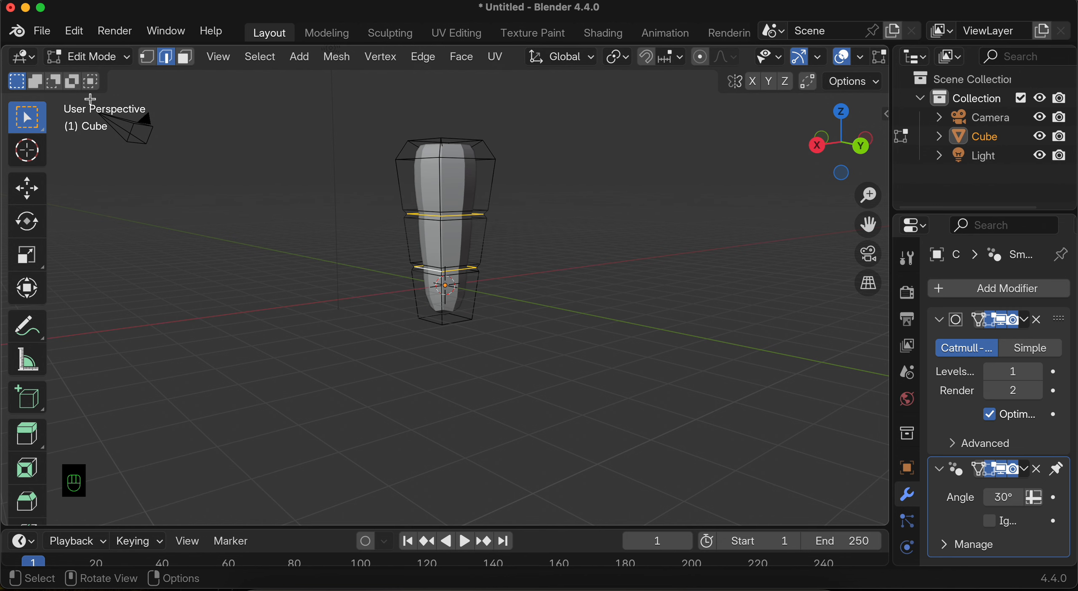
key("a")
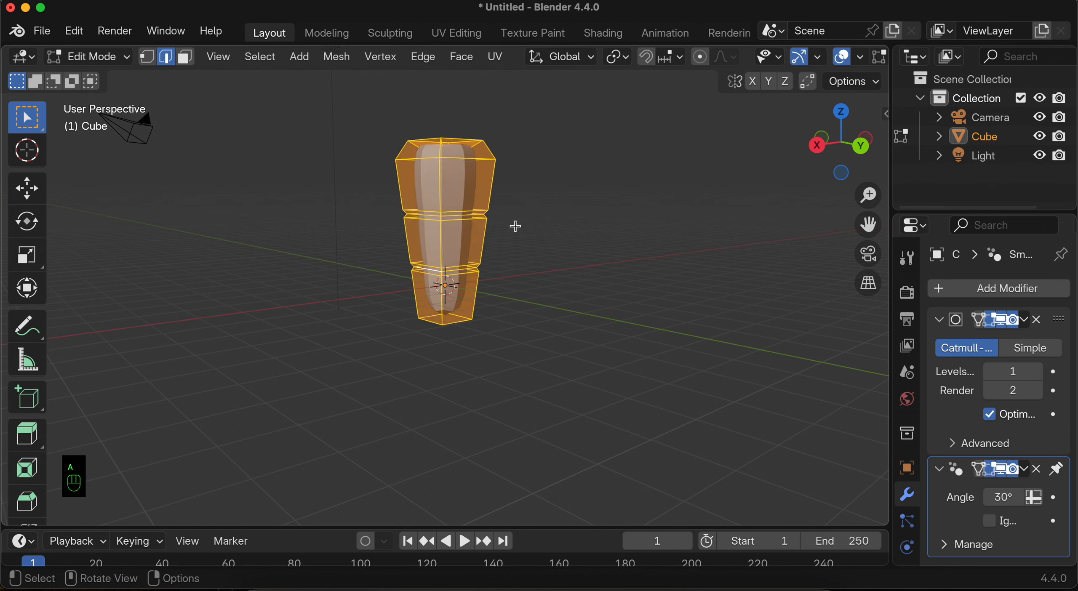
key("s")
key("z")
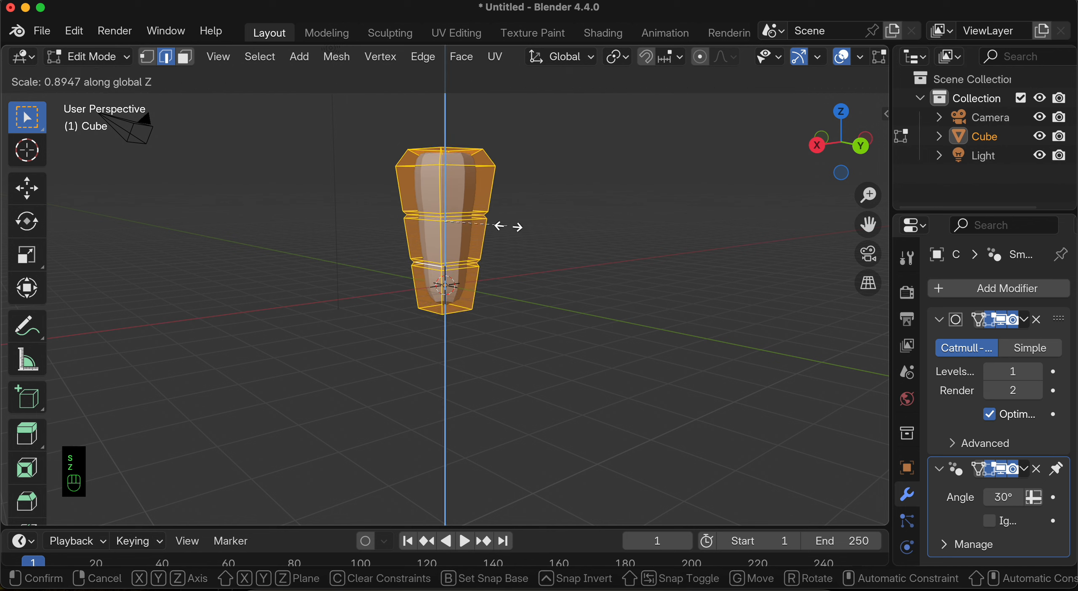
left_click(508, 226)
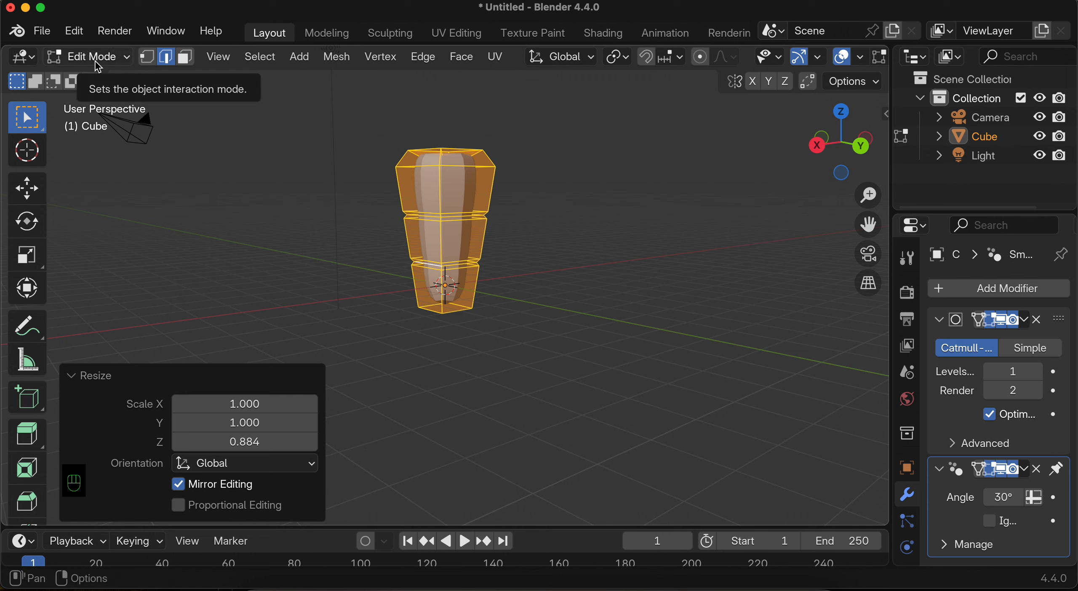
Step: Select only the small central face on the body's top and snap the 3D cursor to it
left_click(185, 56)
middle_click_drag(358, 168, 459, 202)
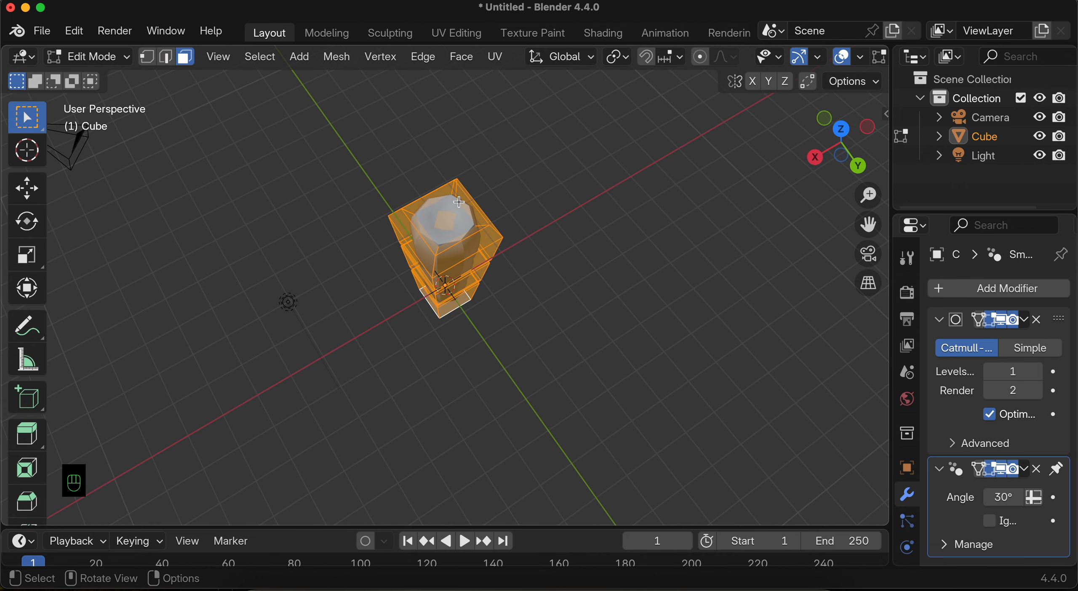
key("alt+a")
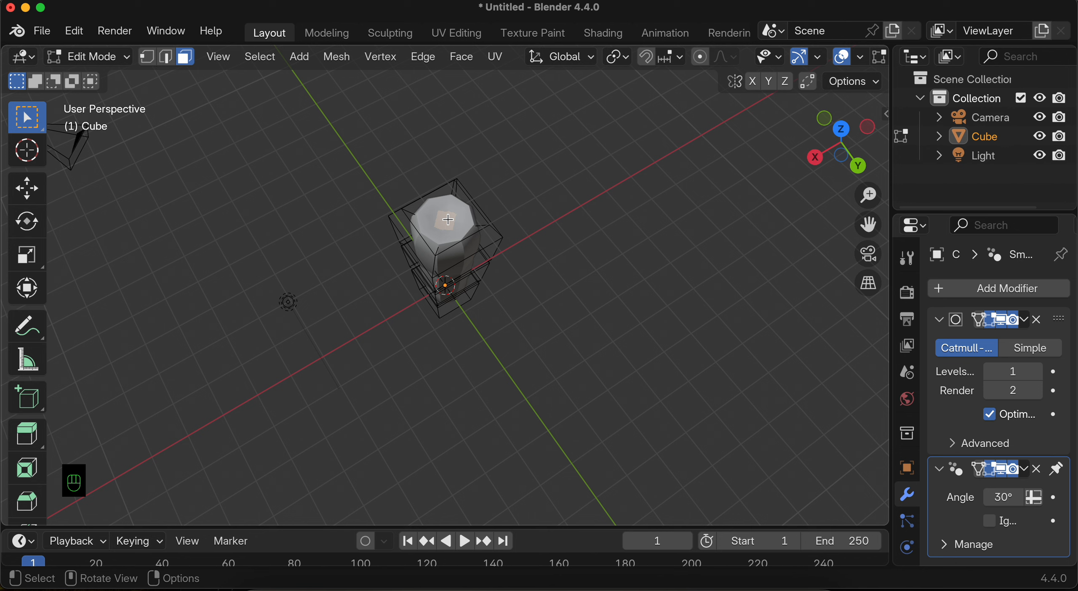
key("shift+s")
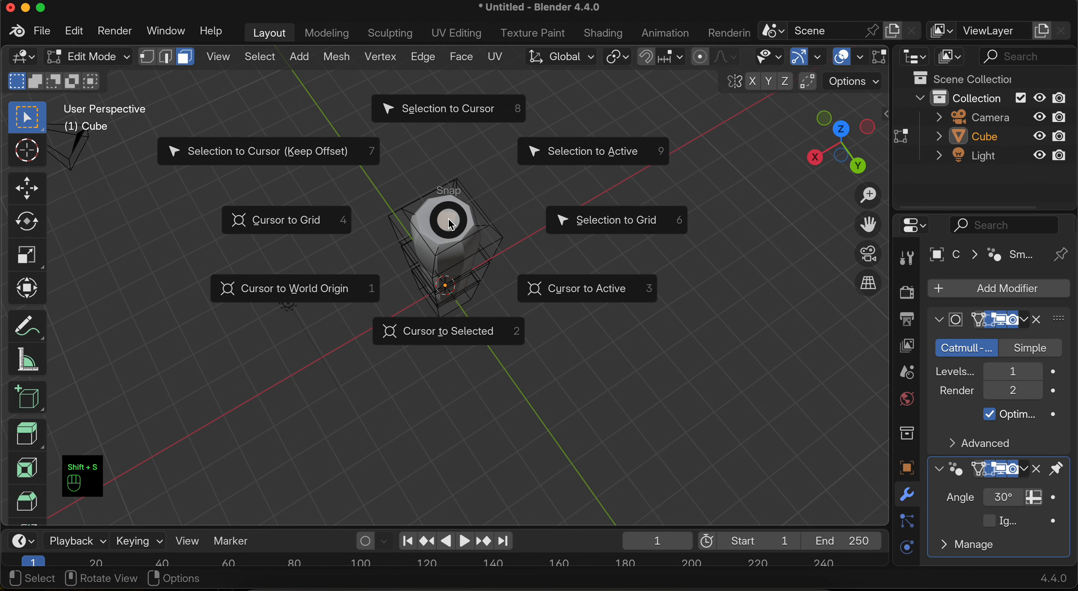
left_click(436, 324)
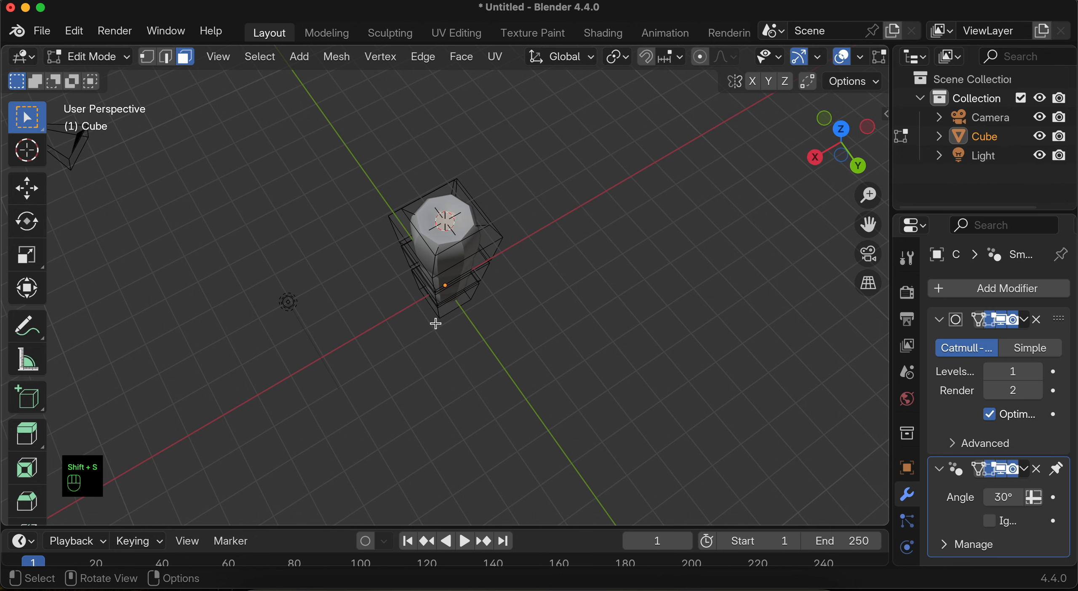
Step: Add a new cube object at the 3D cursor on the body's top and scale it uniformly to about 0.293
left_click(94, 60)
left_click(106, 80)
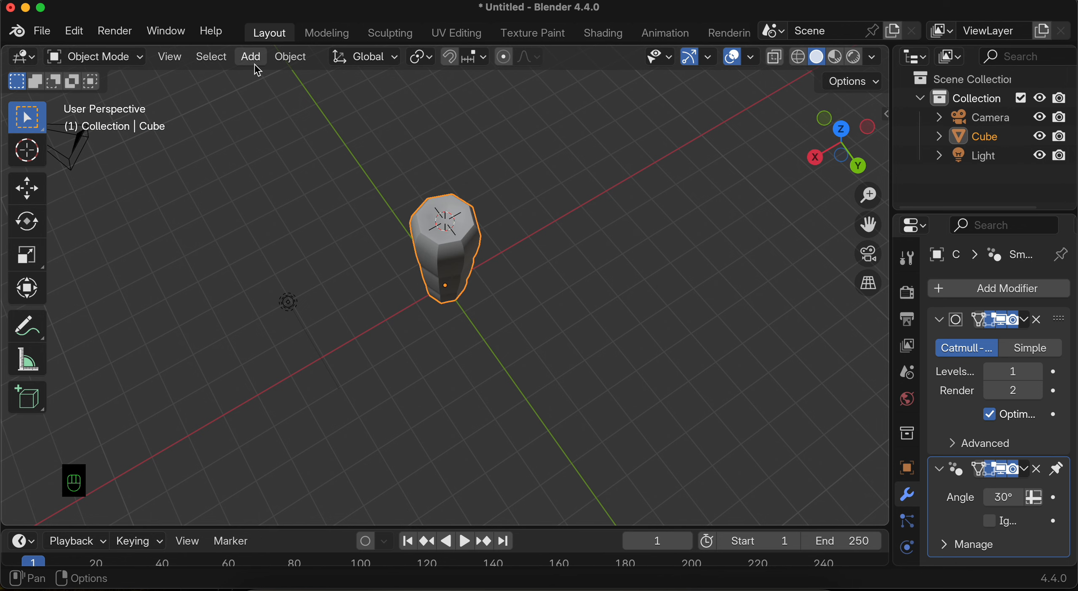
left_click(254, 59)
mouse_move(295, 78)
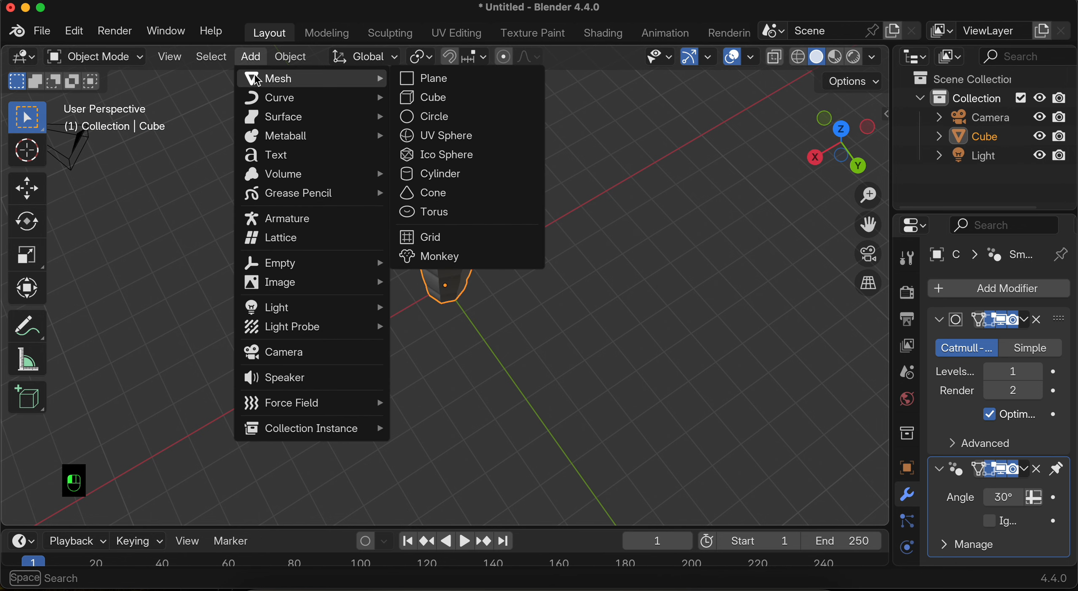
left_click(417, 103)
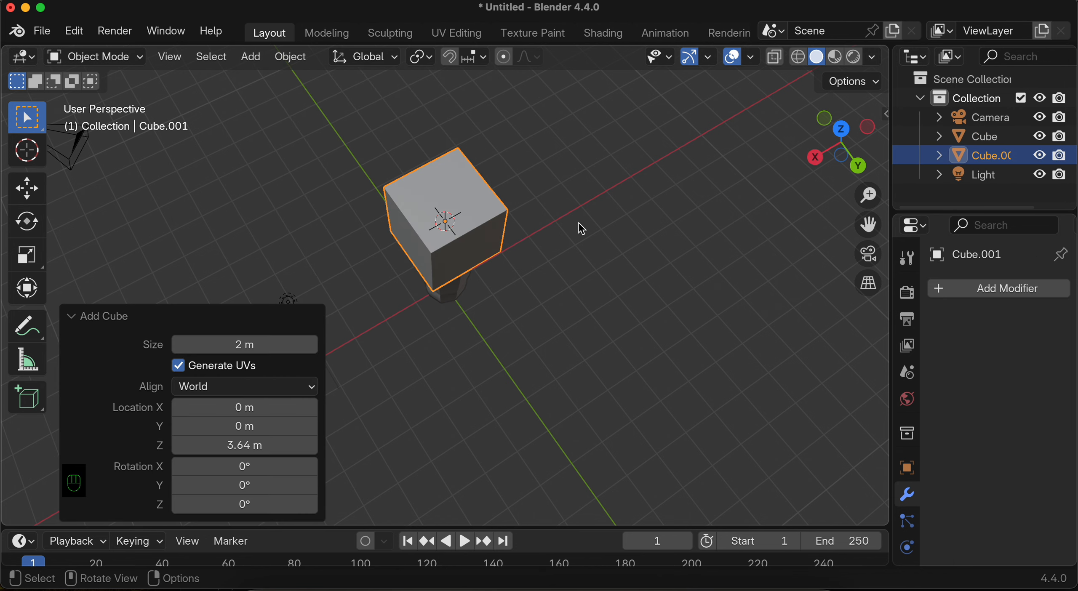
key("s")
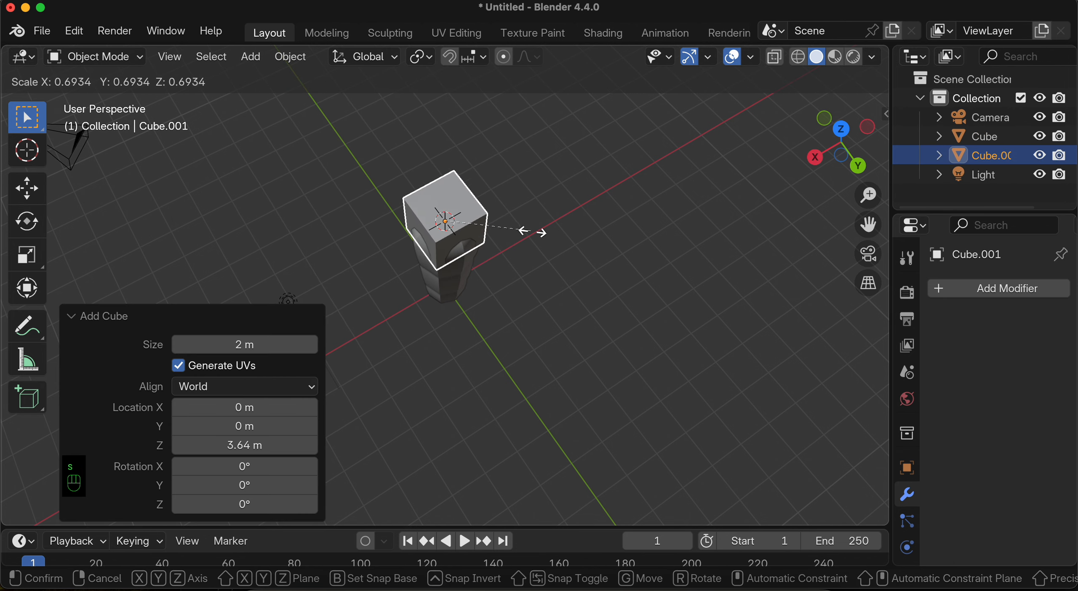
left_click(482, 216)
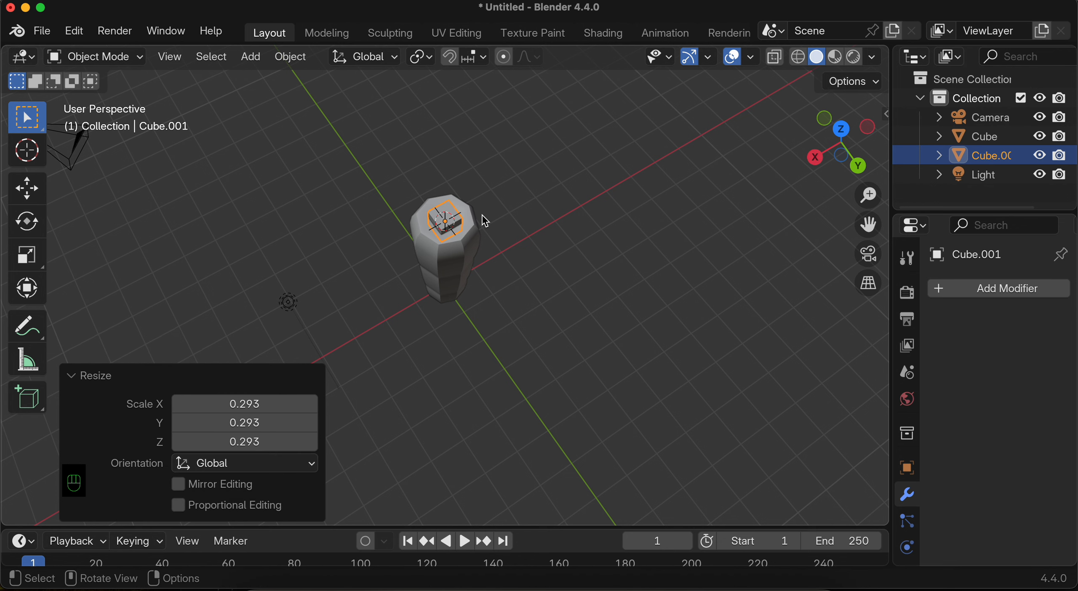
Step: Move the small cube's top face up about 0.58 m along Z in Edit Mode
left_click(99, 63)
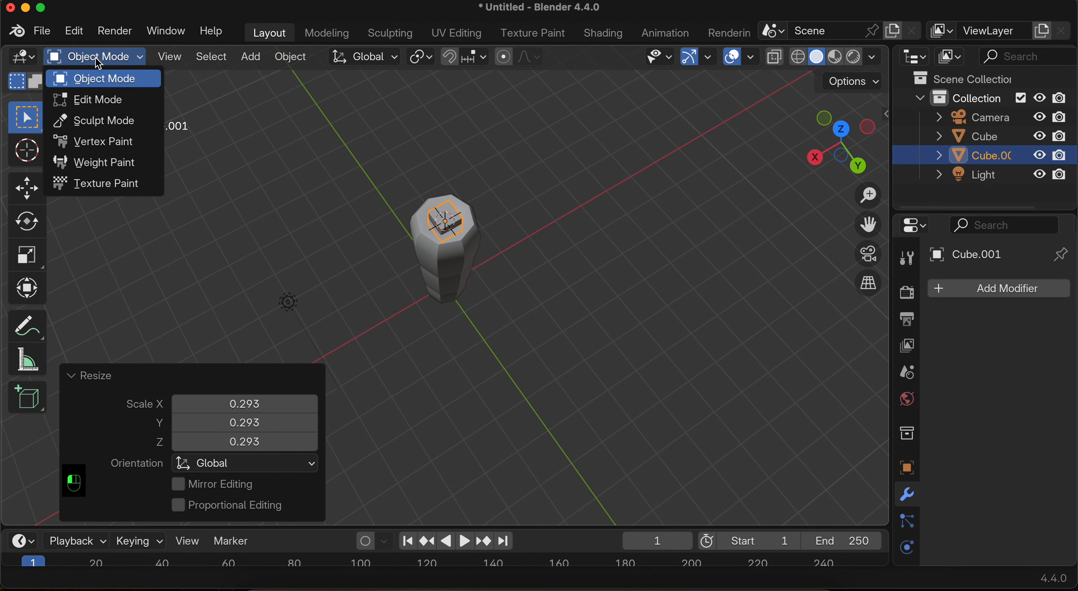
left_click(99, 101)
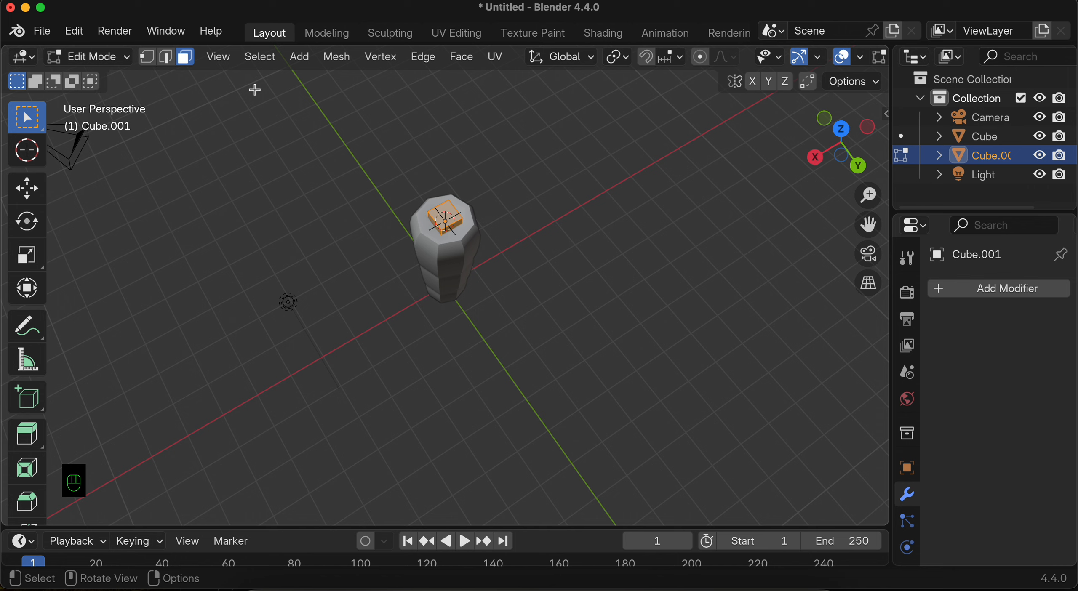
left_click(446, 219)
key("g")
key("z")
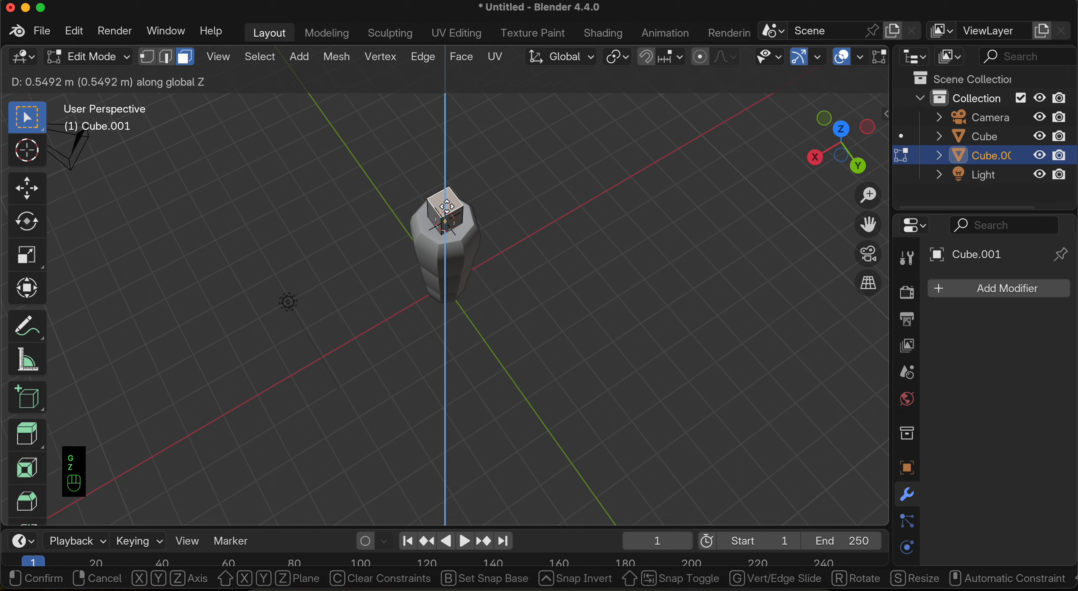
left_click(446, 205)
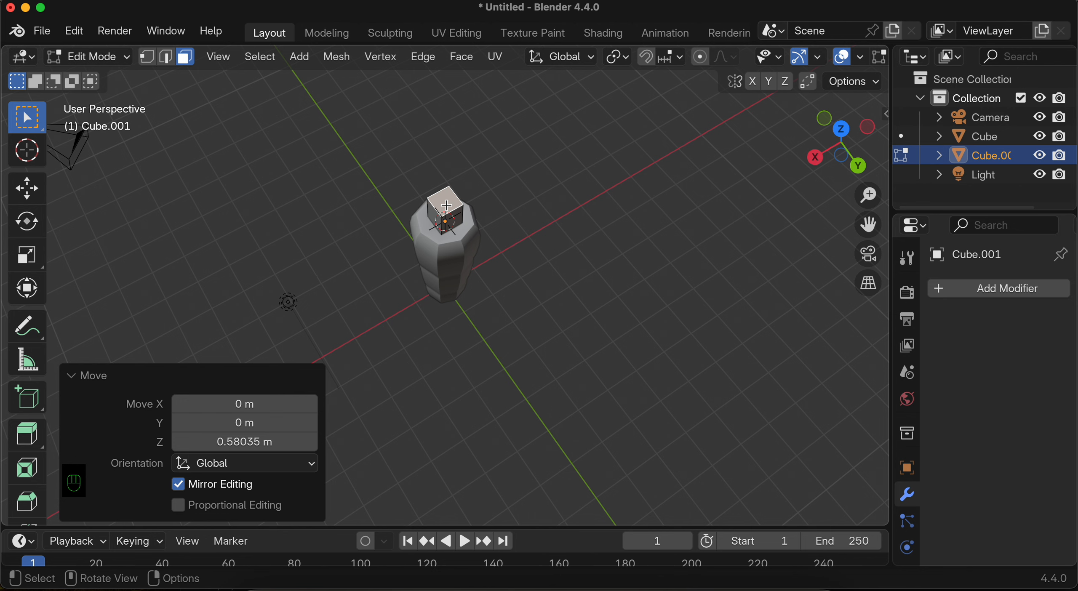
Step: Add one horizontal loop cut around the small block, slid toward its top with a factor of about -0.548
scroll(446, 205, "down", 5)
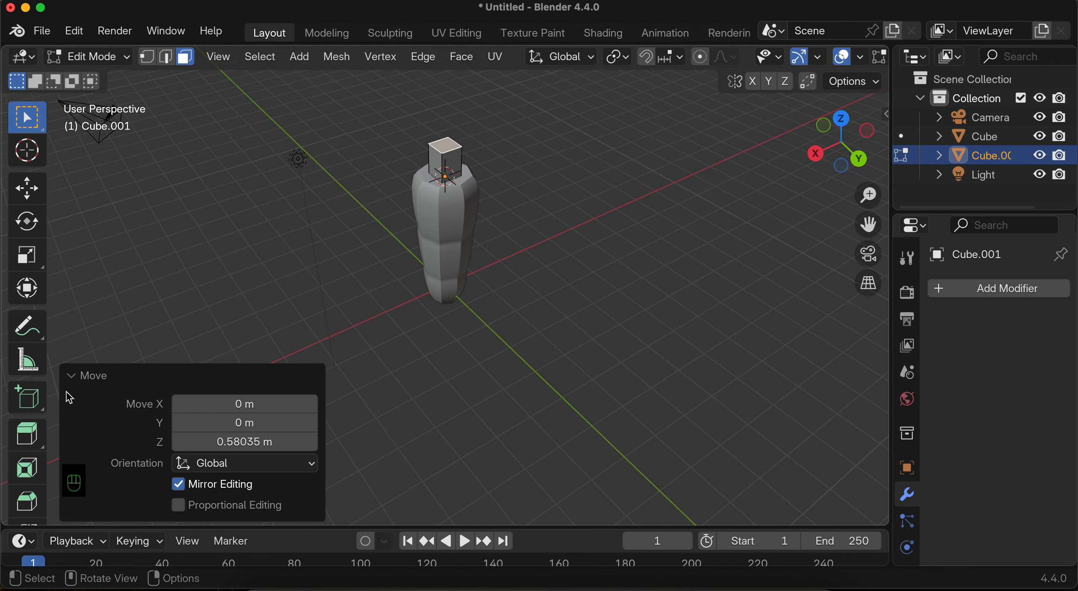
scroll(28, 486, "down", 3)
left_click(27, 487)
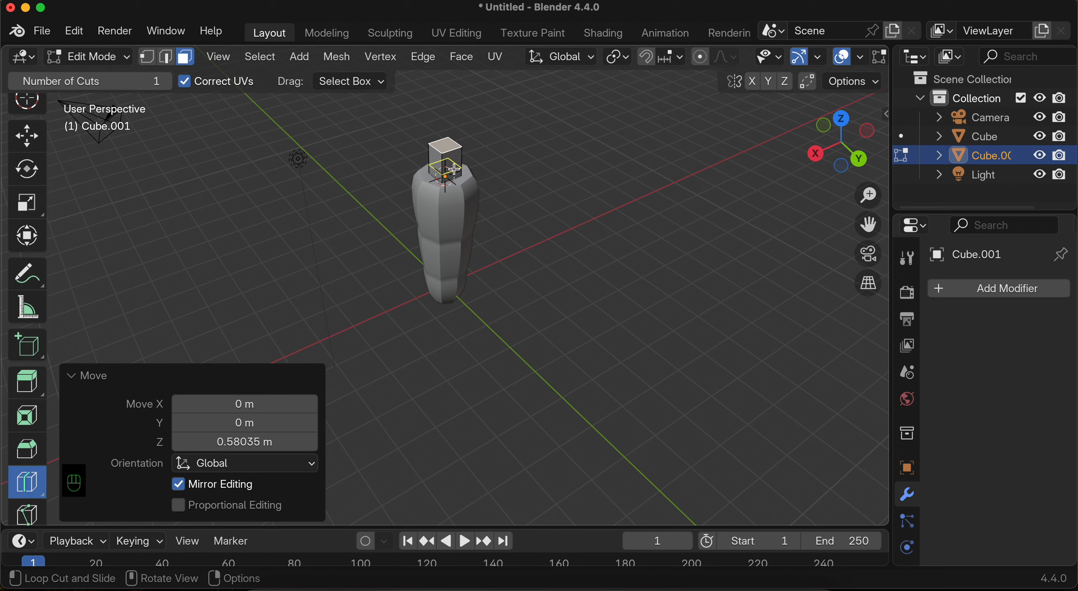
left_click(450, 170)
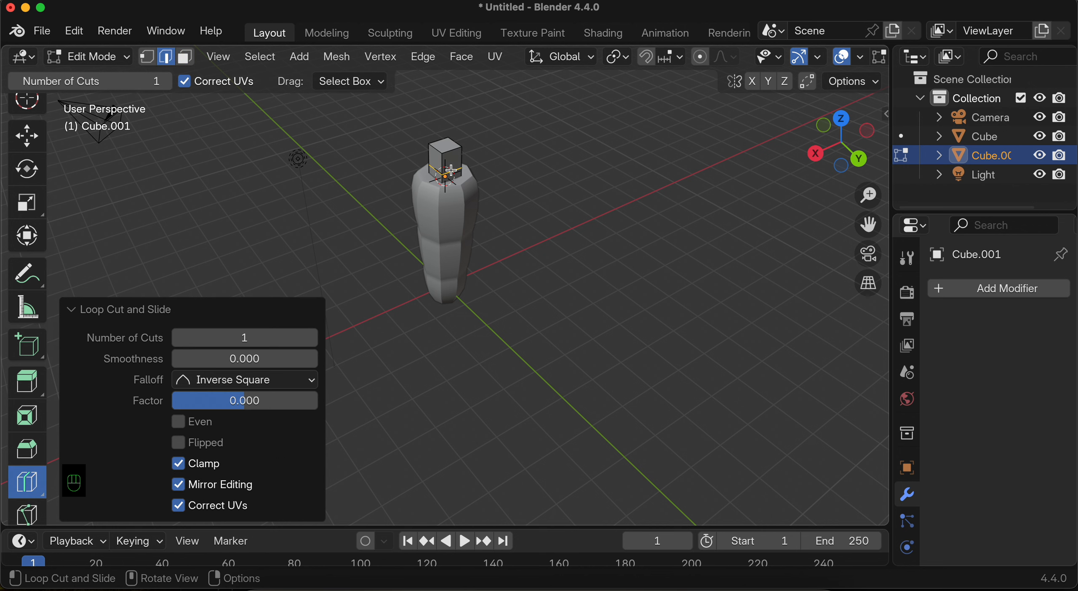
key("super+z")
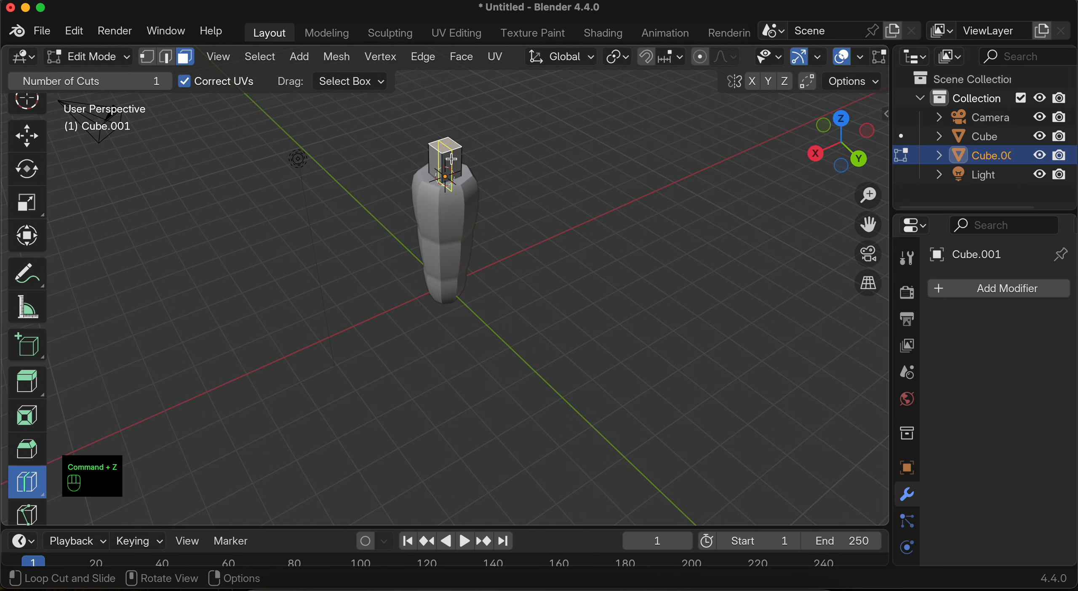
left_click_drag(452, 159, 456, 161)
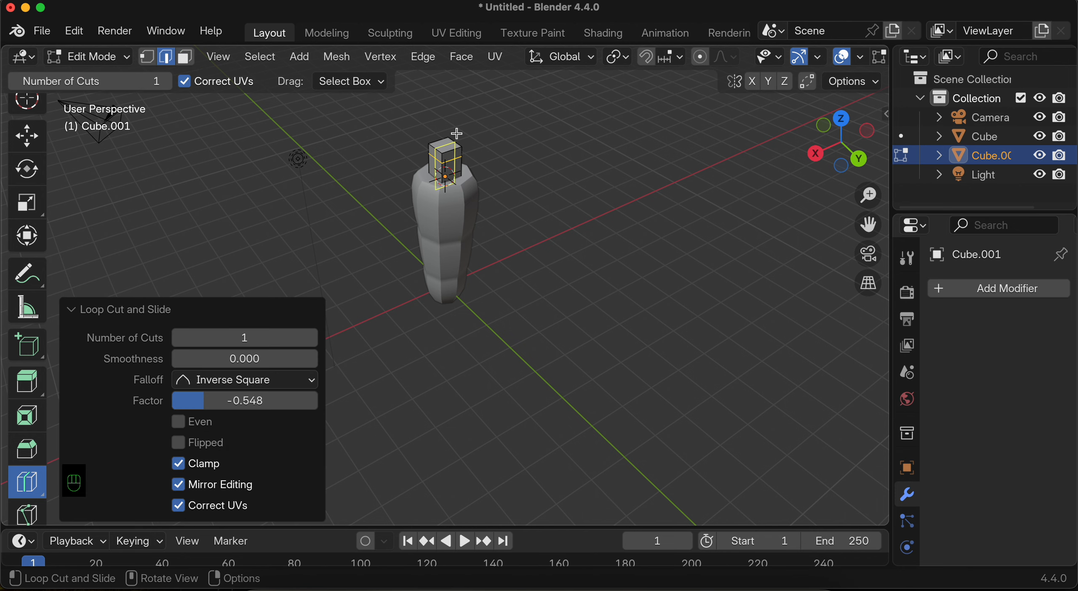
Step: Scale the small block's new edge loop uniformly to about 1.195 so it bulges outward
scroll(450, 137, "up", 4)
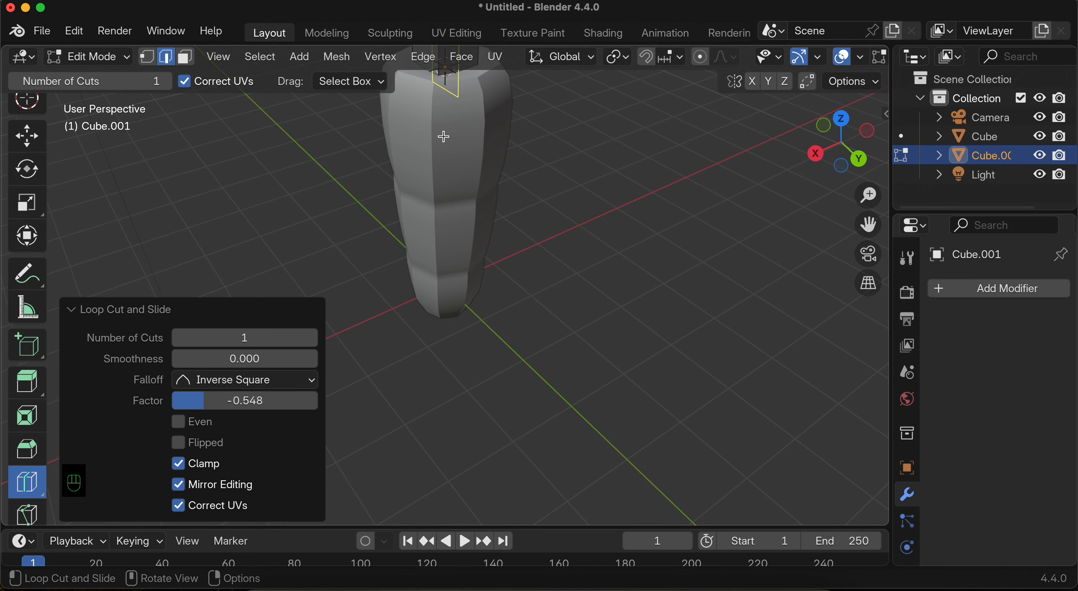
middle_click_drag(445, 136, 563, 170)
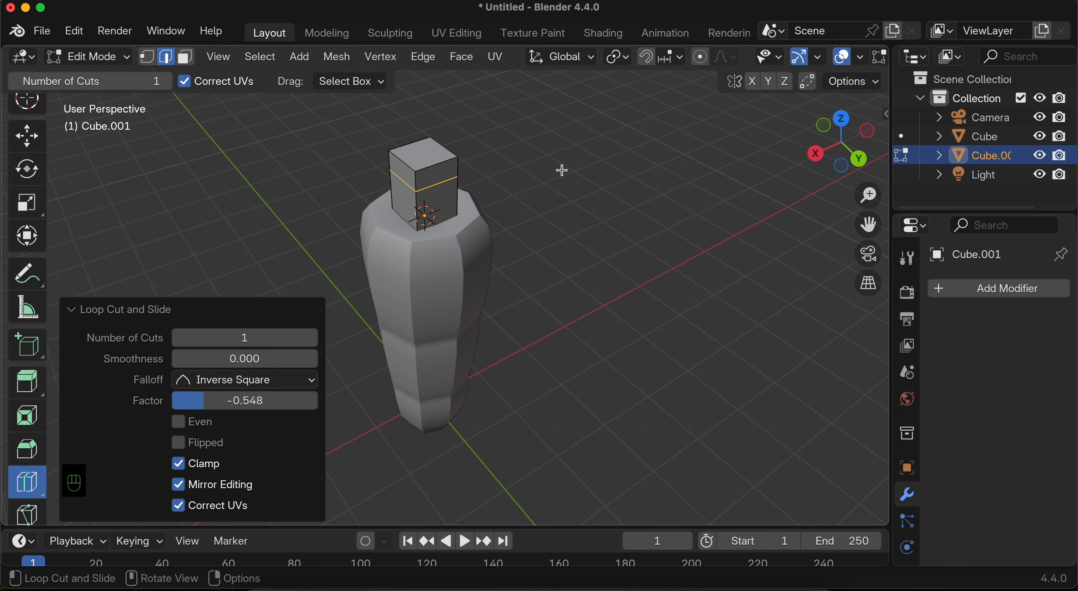
key("s")
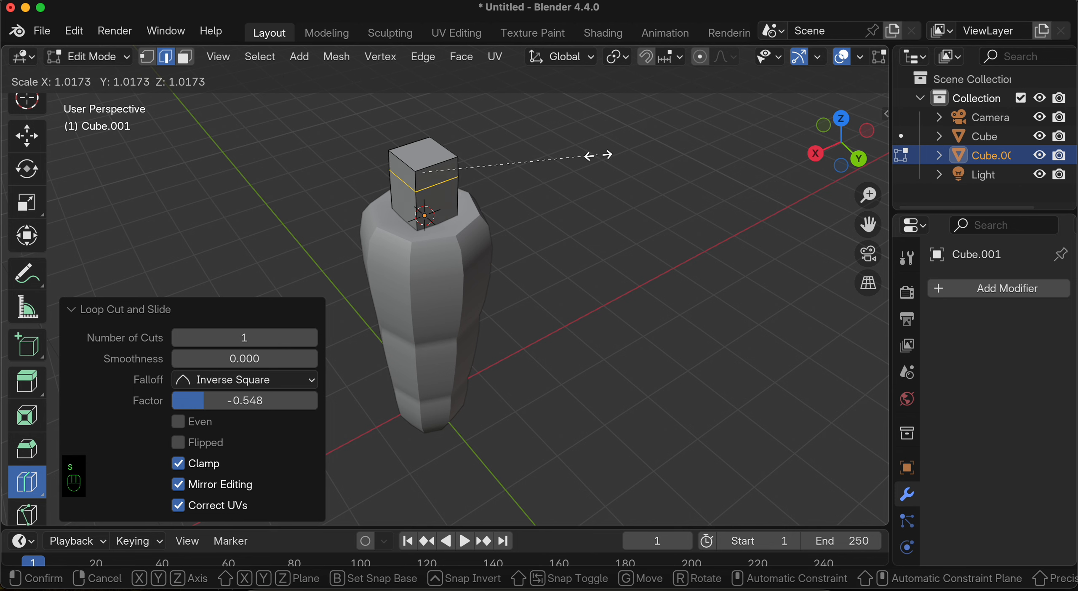
left_click(629, 167)
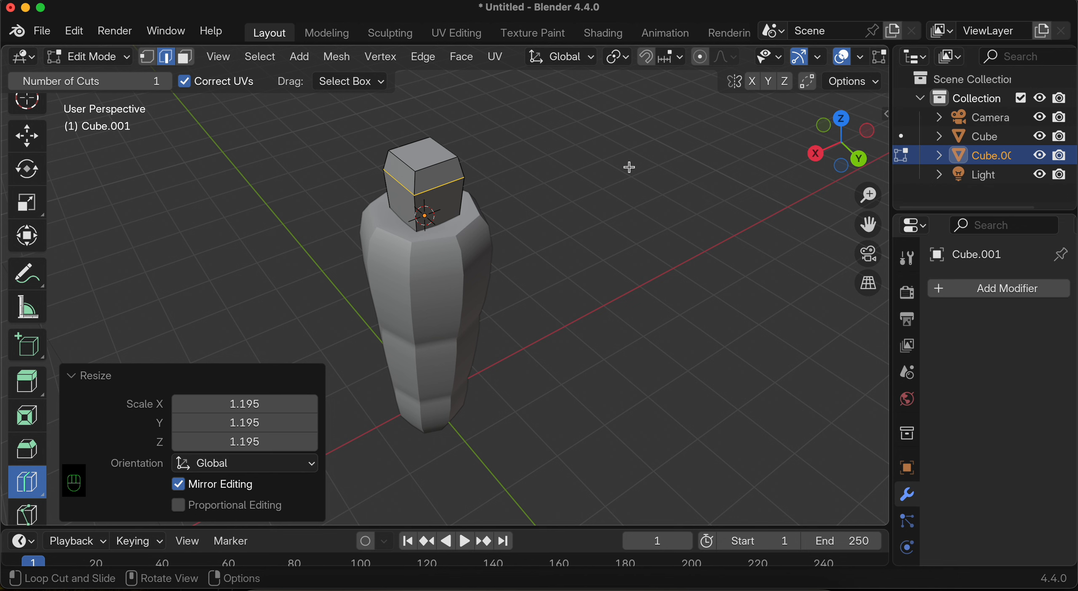
Step: Add a Subdivision Surface modifier to the small top piece in Object Mode and apply Shade Auto Smooth to it
left_click(95, 56)
left_click(103, 78)
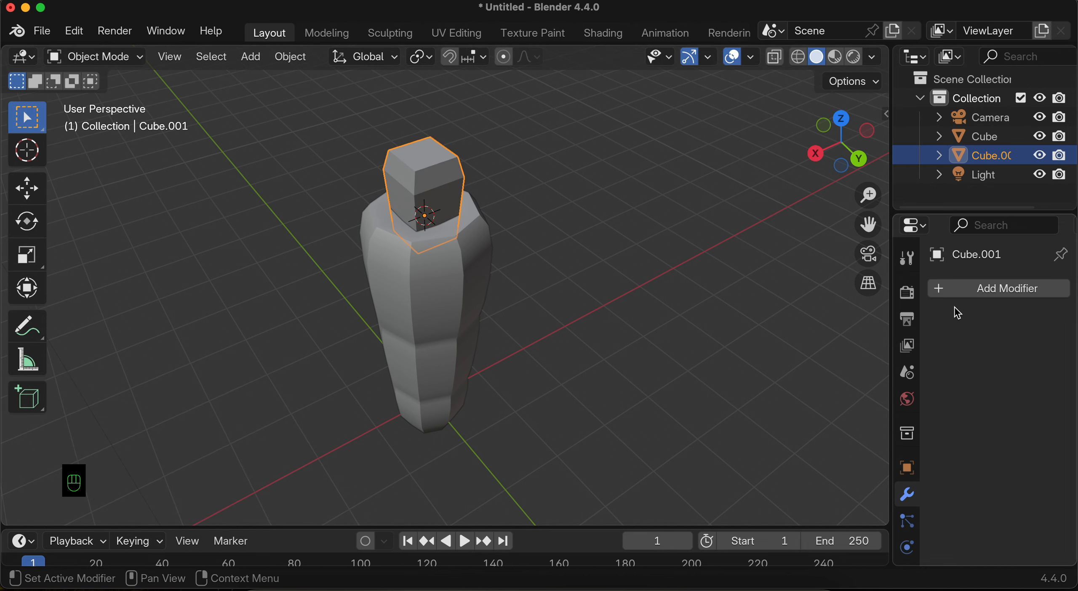
left_click(968, 294)
type("sub")
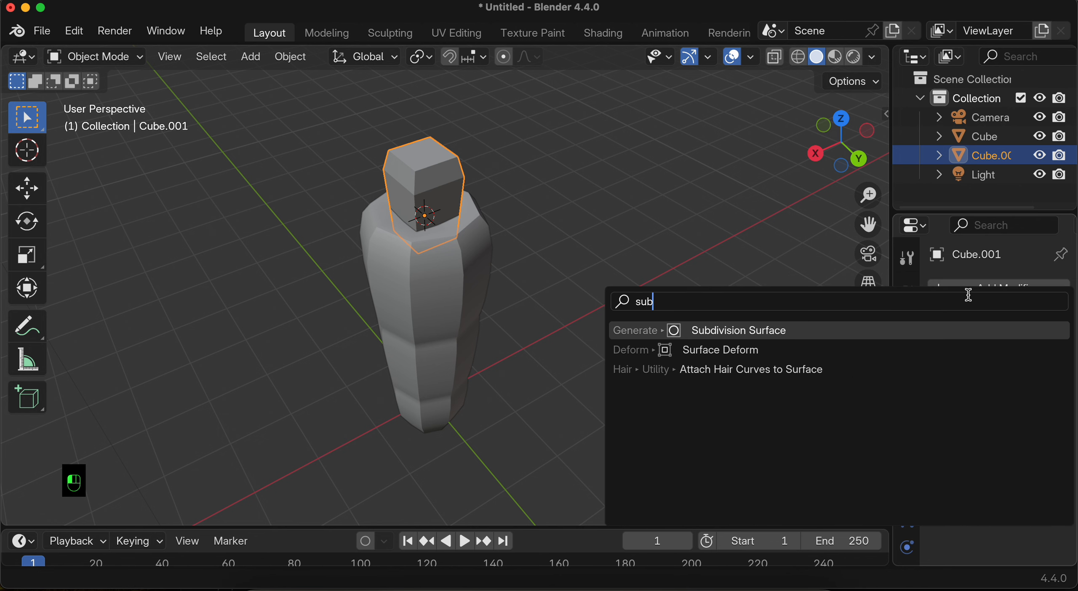
key("Return")
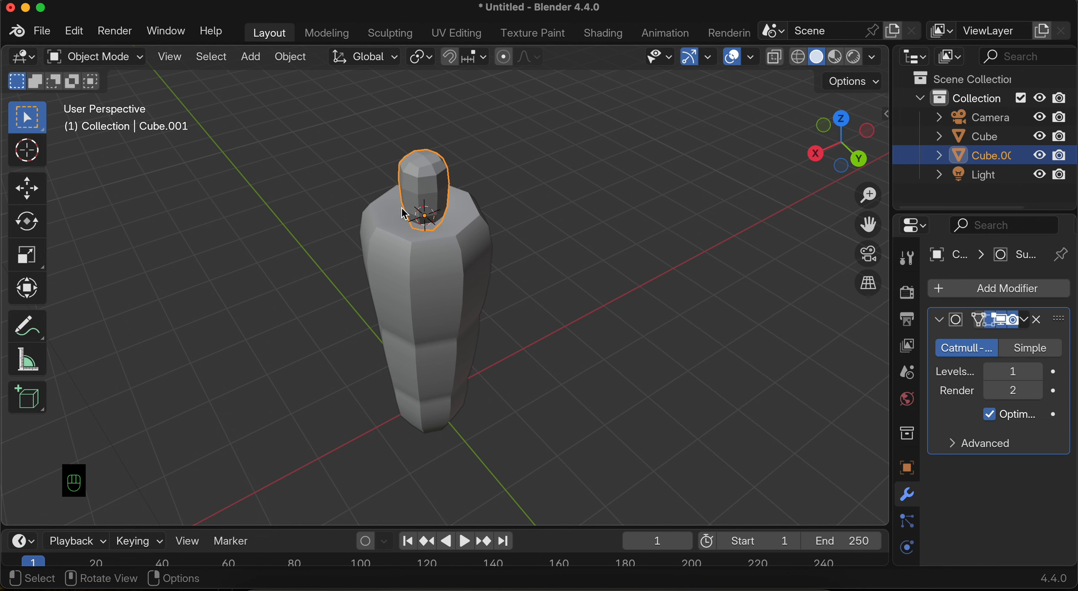
right_click(422, 194)
left_click(372, 195)
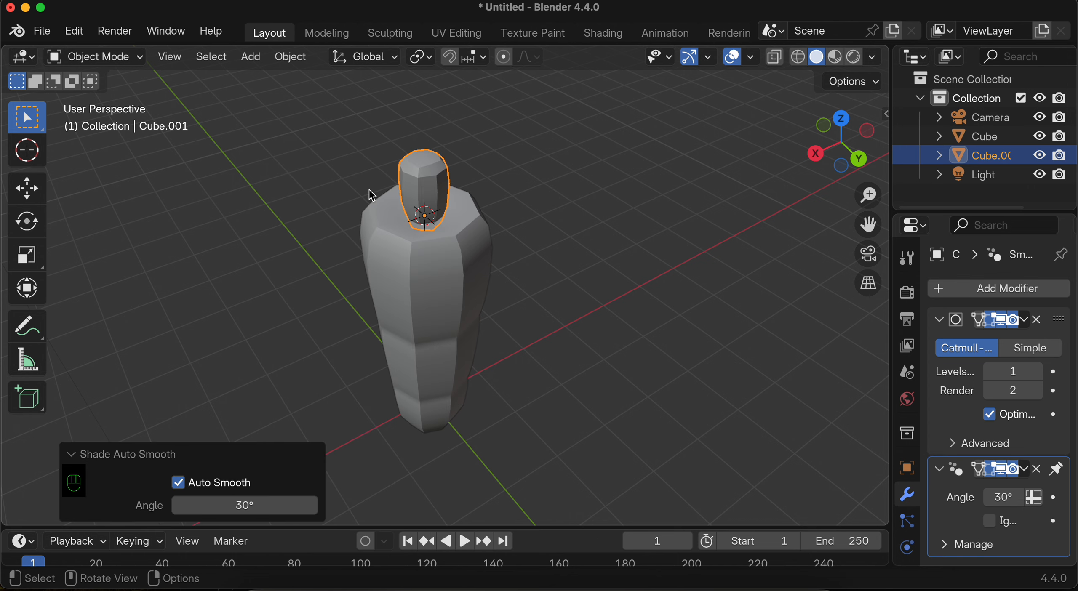
Step: Tilt the small top piece -30.5° about global X and move it about 0.16 m along Y
middle_click_drag(481, 197, 481, 198)
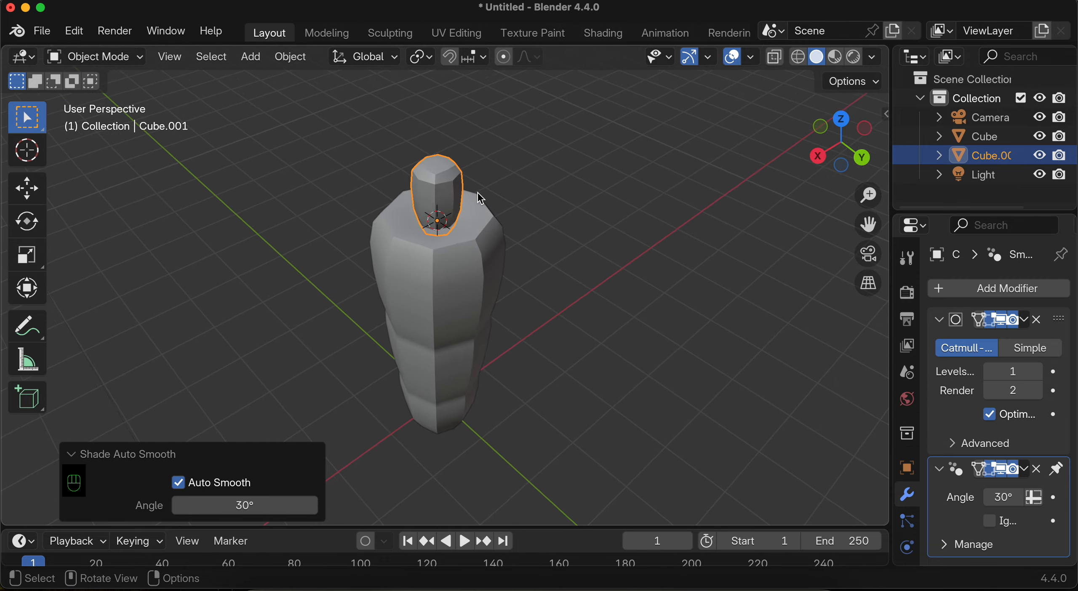
key("r")
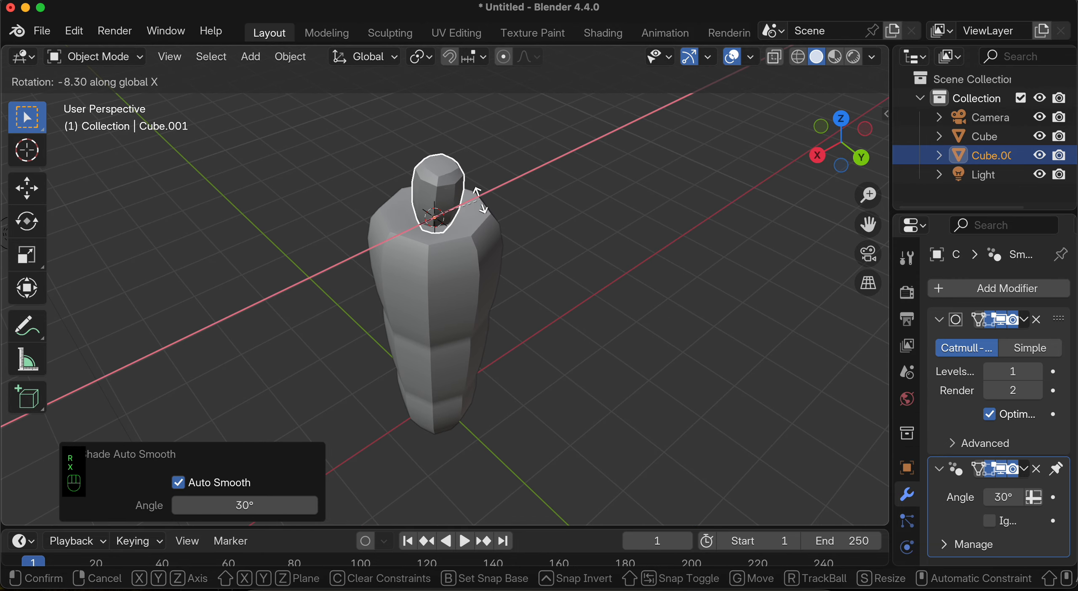
left_click(494, 217)
scroll(495, 217, "left", 10)
scroll(494, 217, "up", 2)
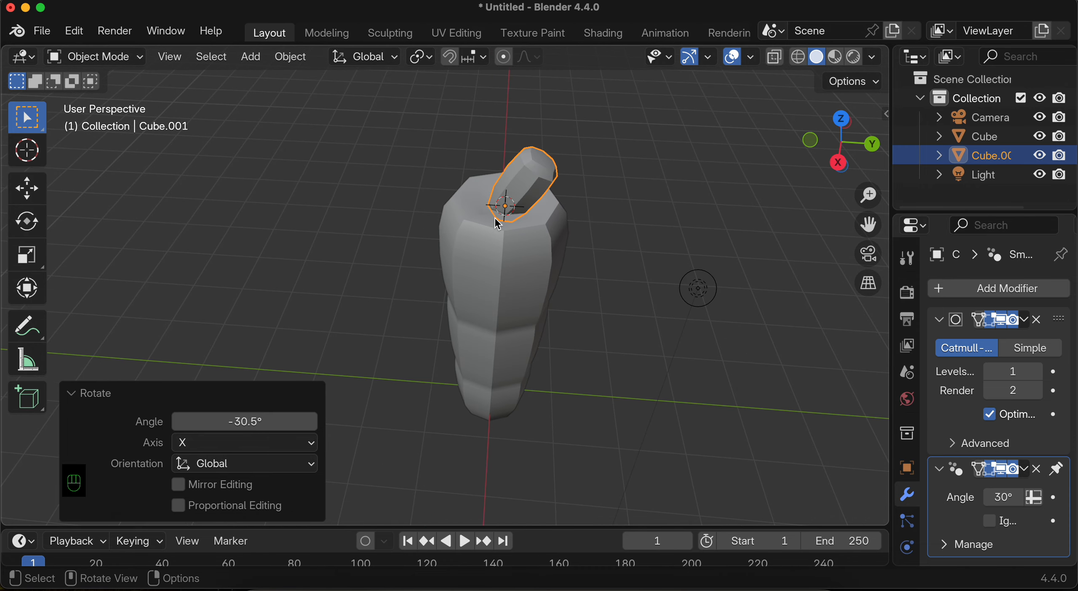
left_click(26, 194)
scroll(221, 197, "left", 5)
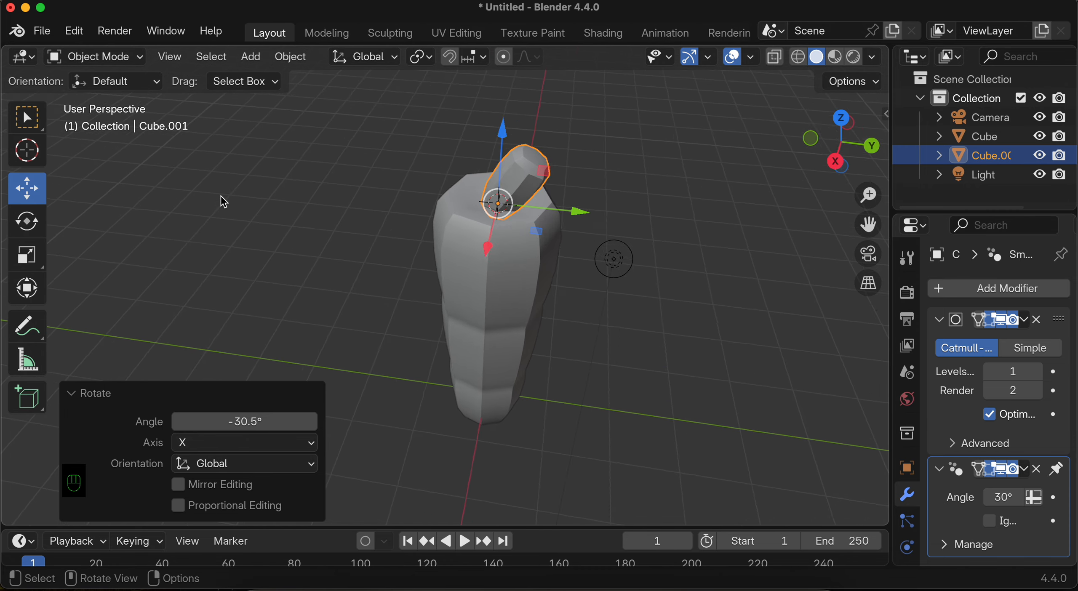
left_click_drag(571, 220, 584, 221)
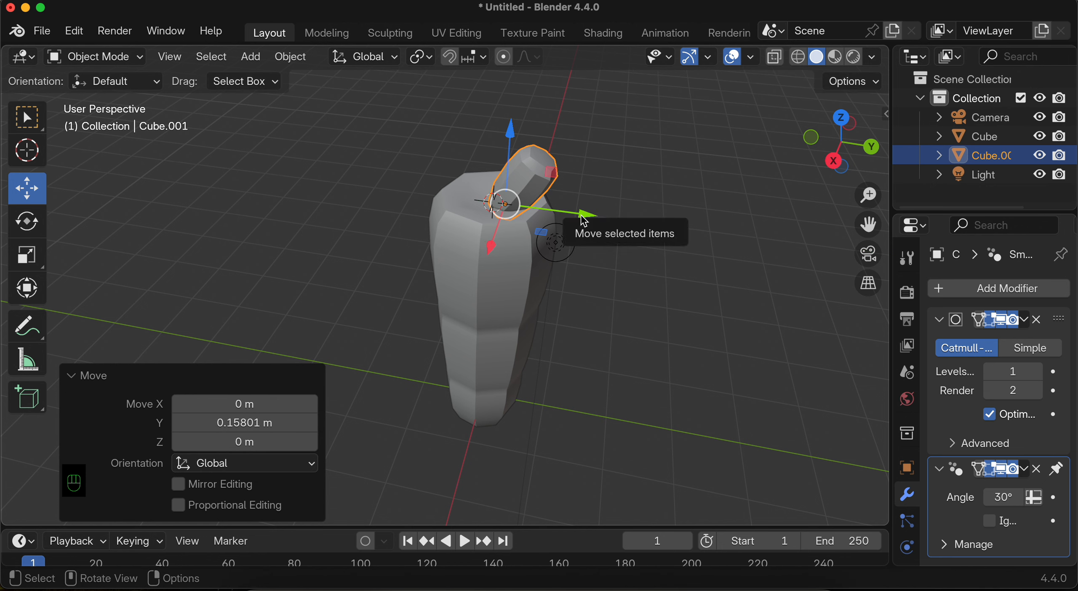
Step: Duplicate the tilted top piece in place and move the copy about -0.3 m along Y
key("shift+d")
right_click(584, 220)
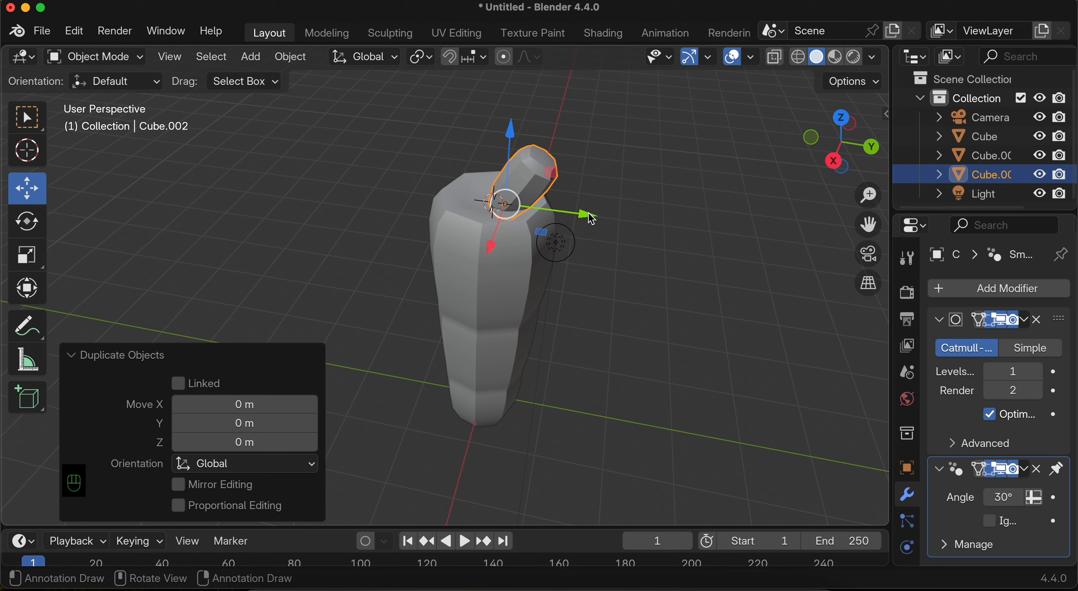
left_click_drag(591, 219, 566, 213)
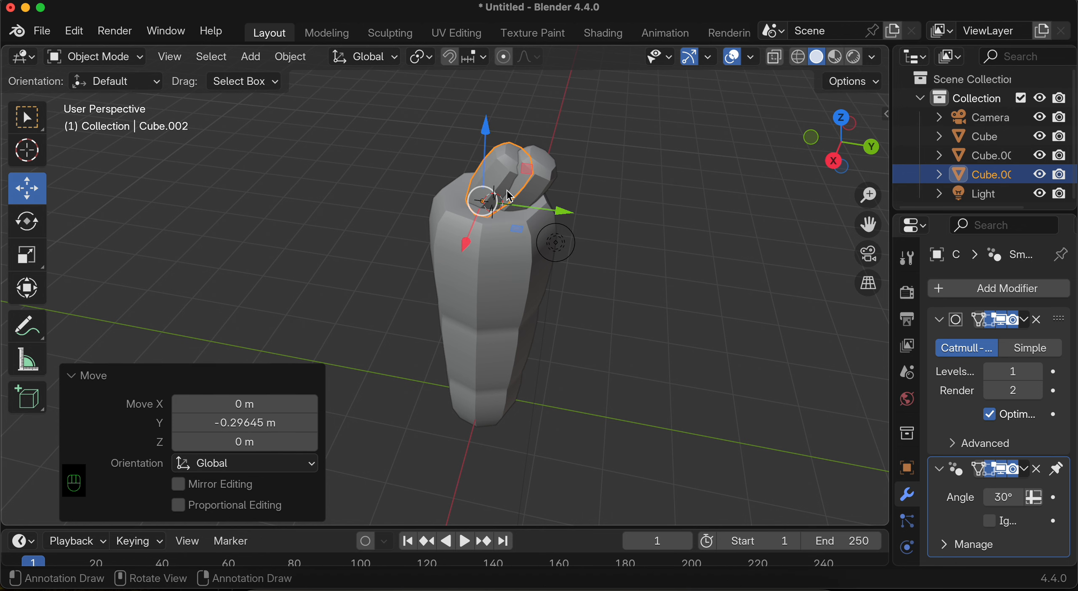
Step: Rotate the copied top piece 65.1° about global X so it leans the opposite way
key("r")
key("x")
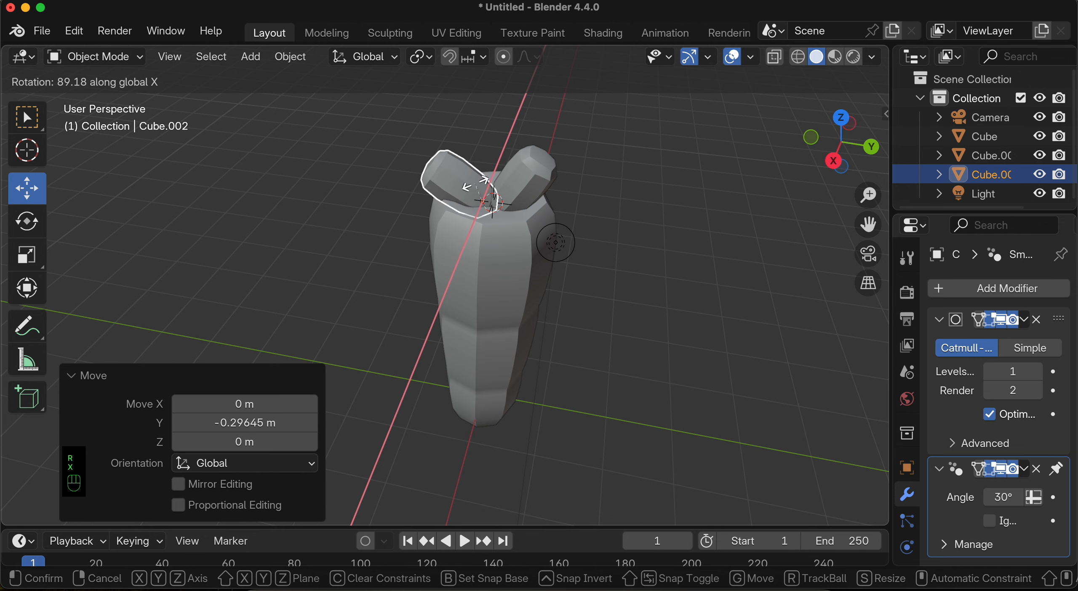
left_click(483, 185)
Step: Duplicate the second top piece and move the new copy about 0.26 m along Y
scroll(483, 185, "right", 10)
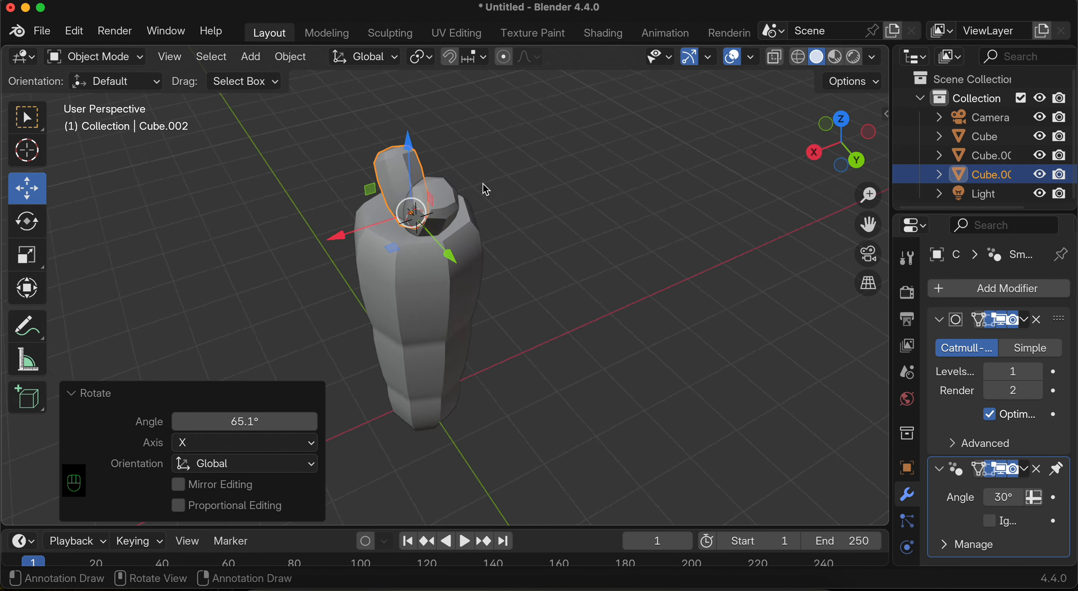
scroll(486, 189, "right", 3)
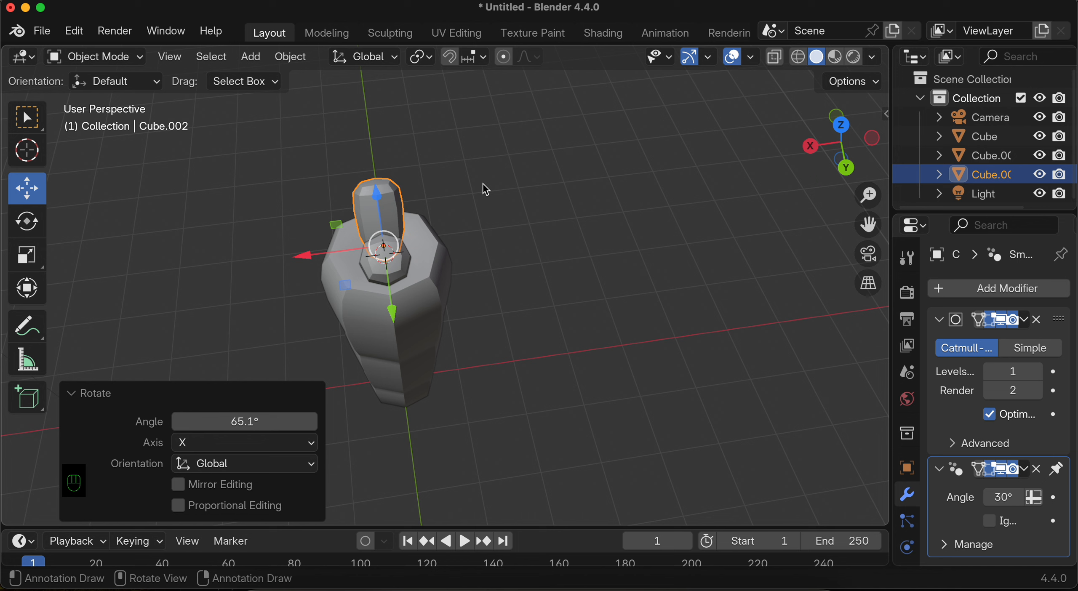
key("shift+d")
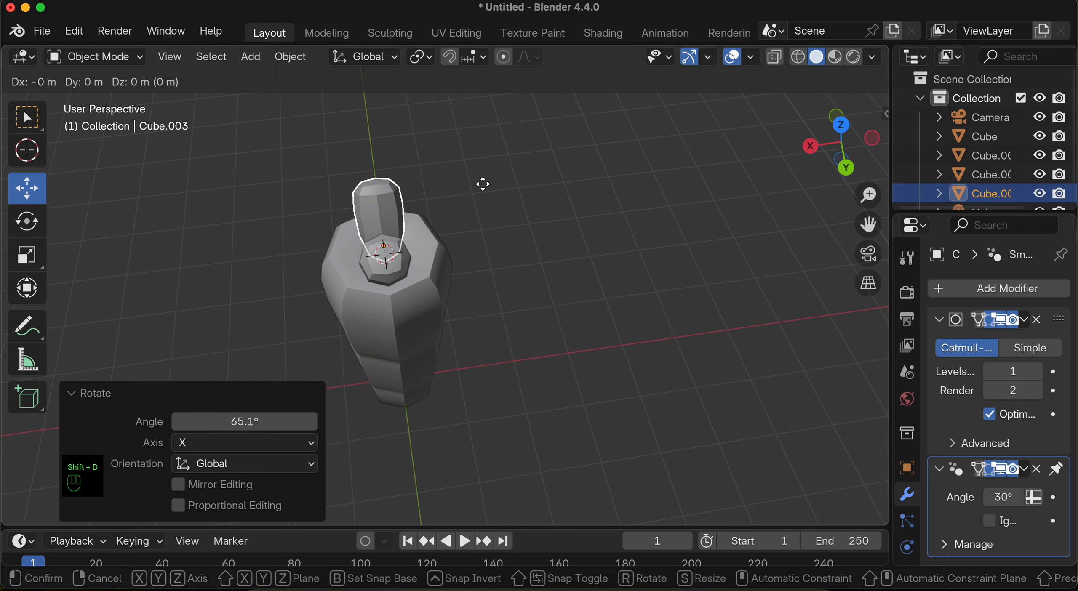
key("Escape")
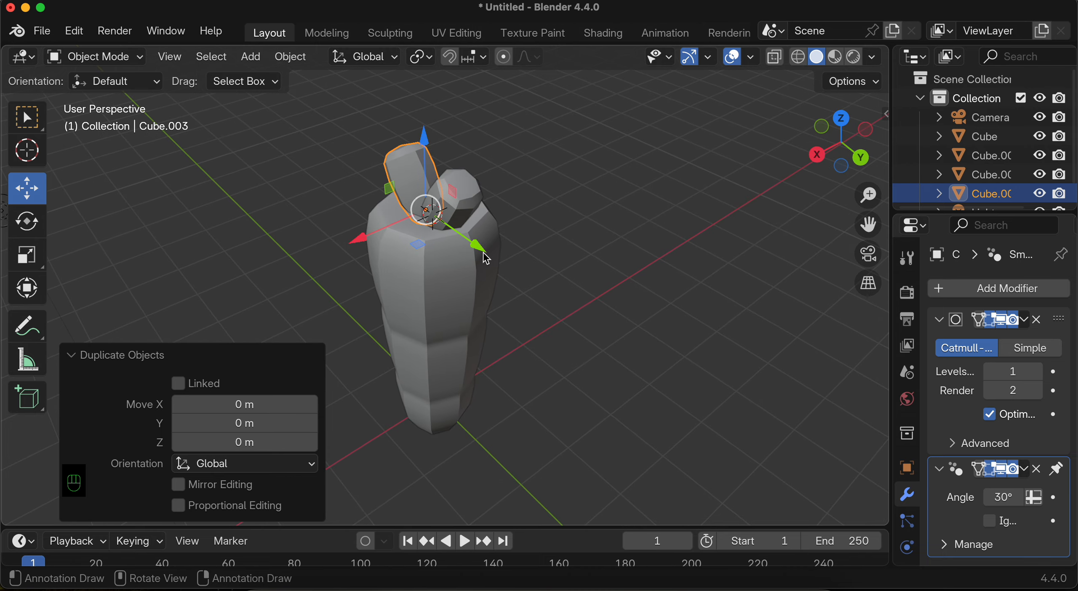
left_click_drag(486, 259, 497, 265)
Step: Rotate the third top piece 46.5° about the view axis
scroll(452, 181, "left", 5)
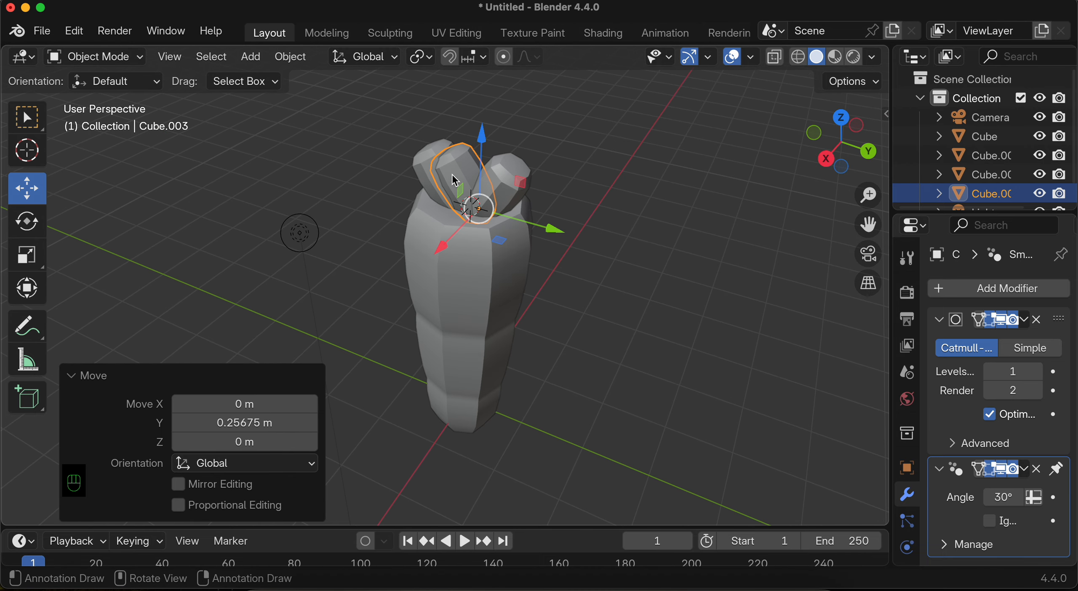
key("r")
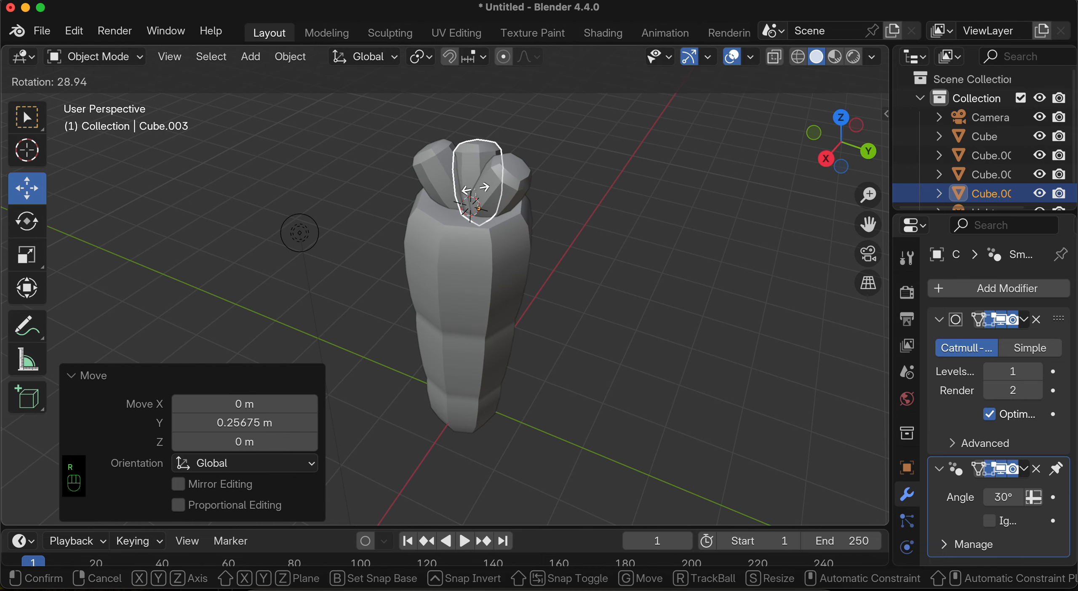
left_click(478, 191)
Step: Rotate the third top piece 1.17° about global X
scroll(485, 194, "right", 5)
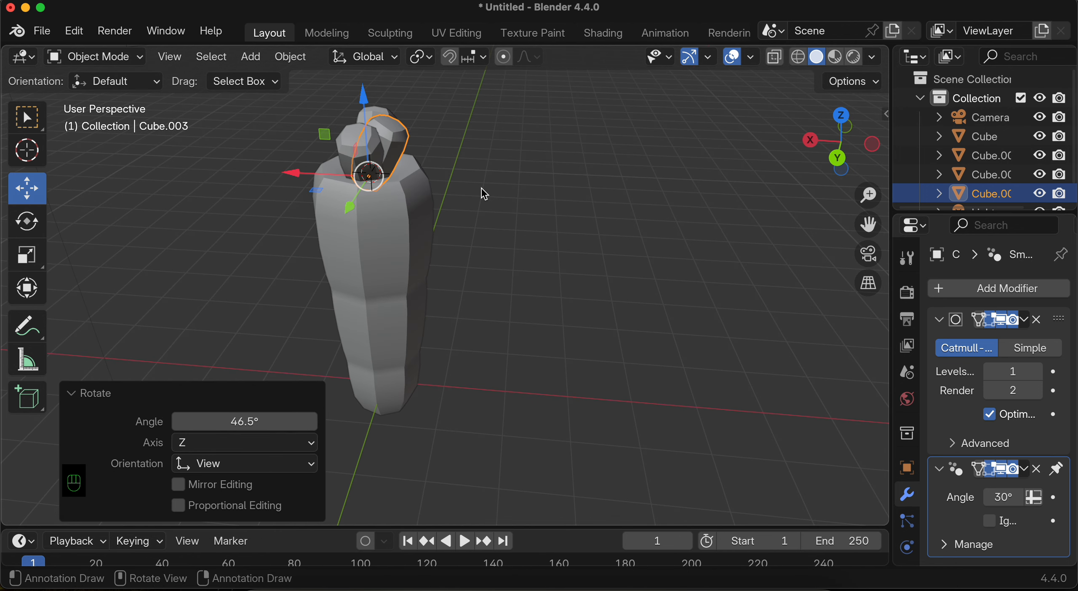
scroll(484, 193, "right", 5)
key("r")
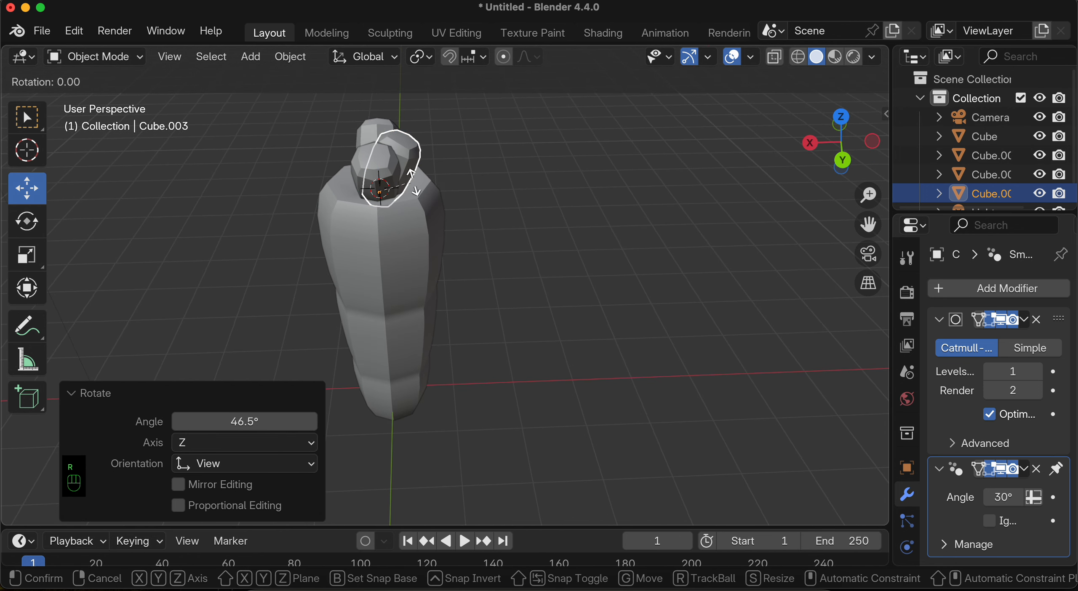
key("x")
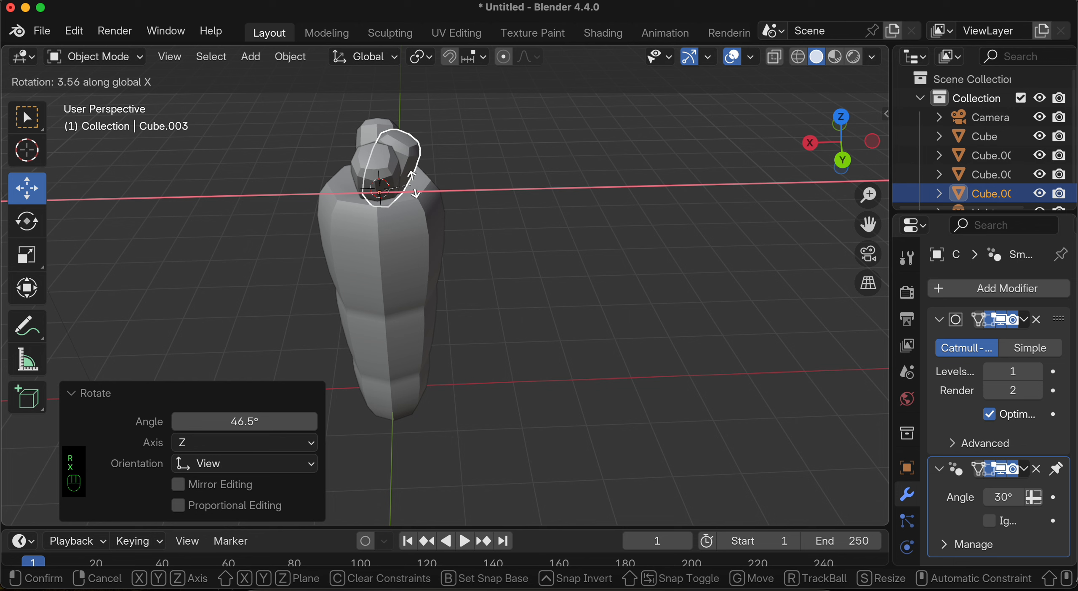
left_click(414, 185)
Step: Rotate the third top piece -9.28° about global Y, shift it slightly along X, and deselect it
key("r")
key("y")
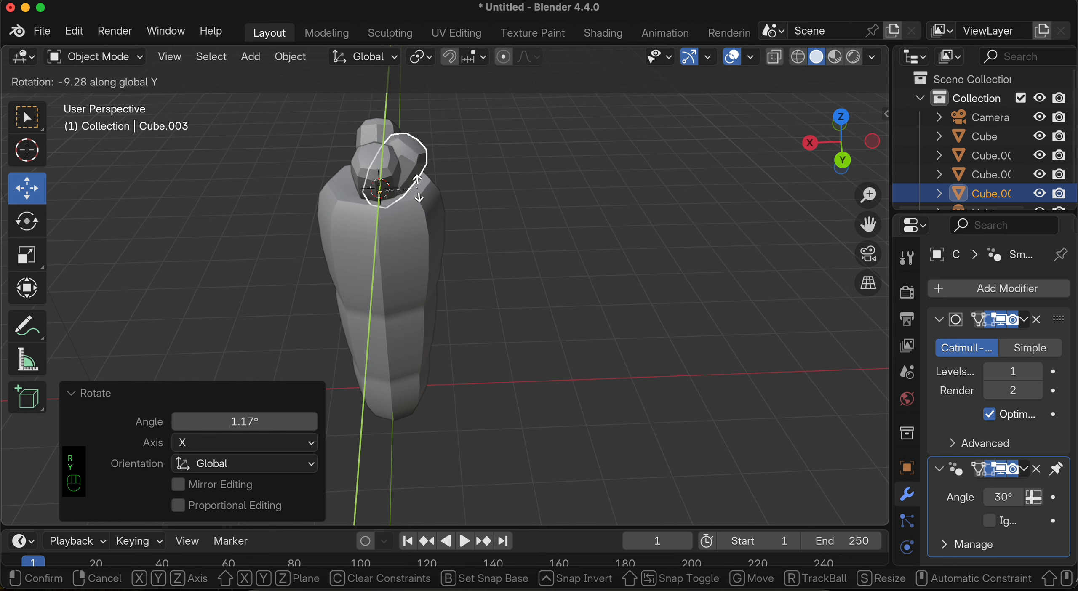
left_click(418, 187)
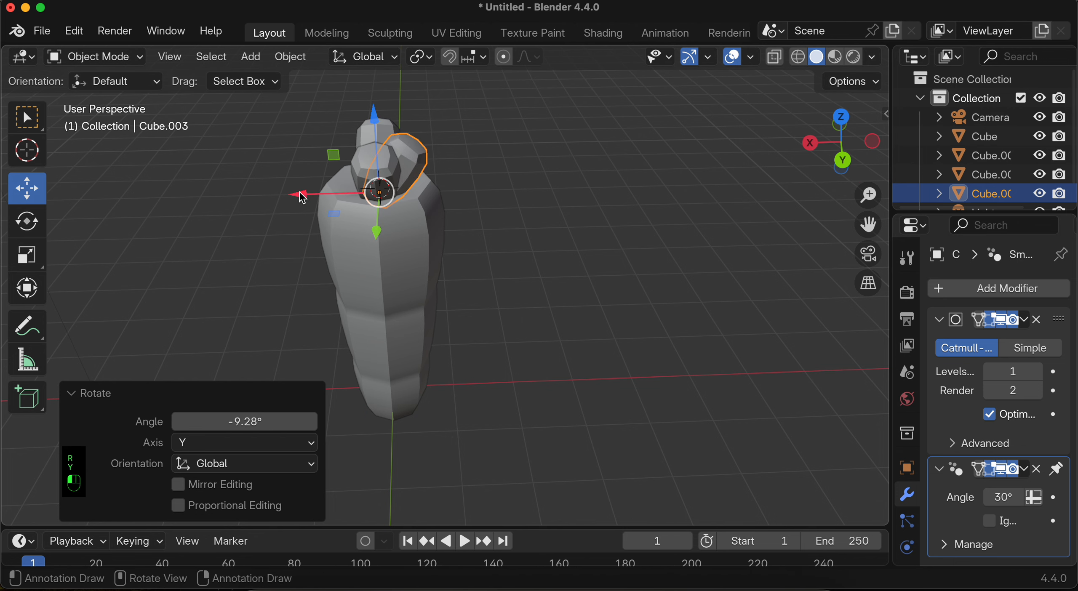
left_click_drag(301, 194, 304, 192)
left_click(500, 262)
Step: Select all three top pieces in the top orthographic view and shift them together slightly along positive X
scroll(500, 263, "left", 10)
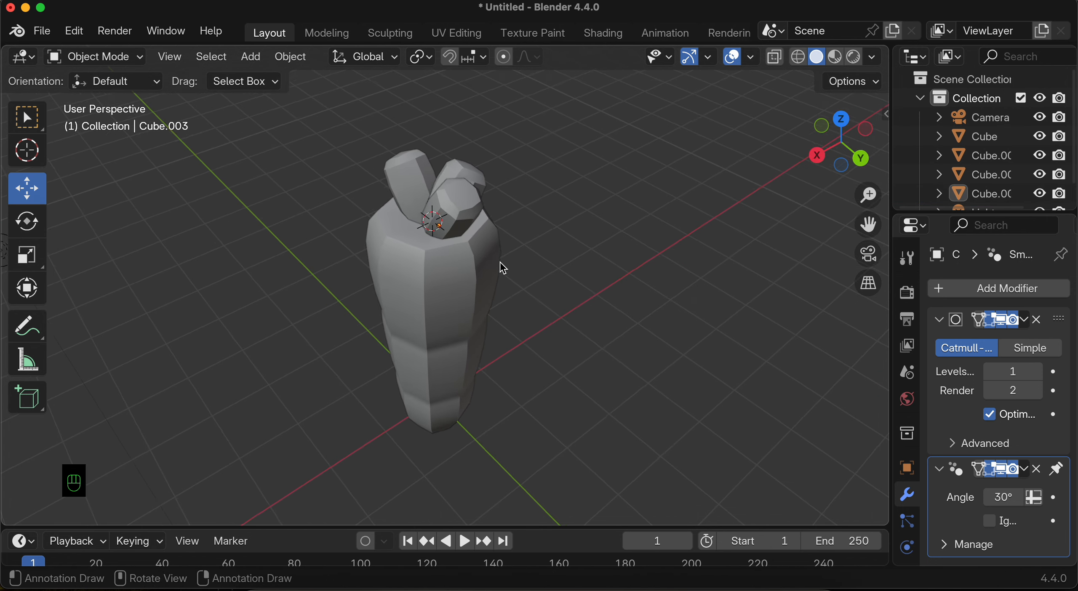
scroll(502, 267, "down", 10)
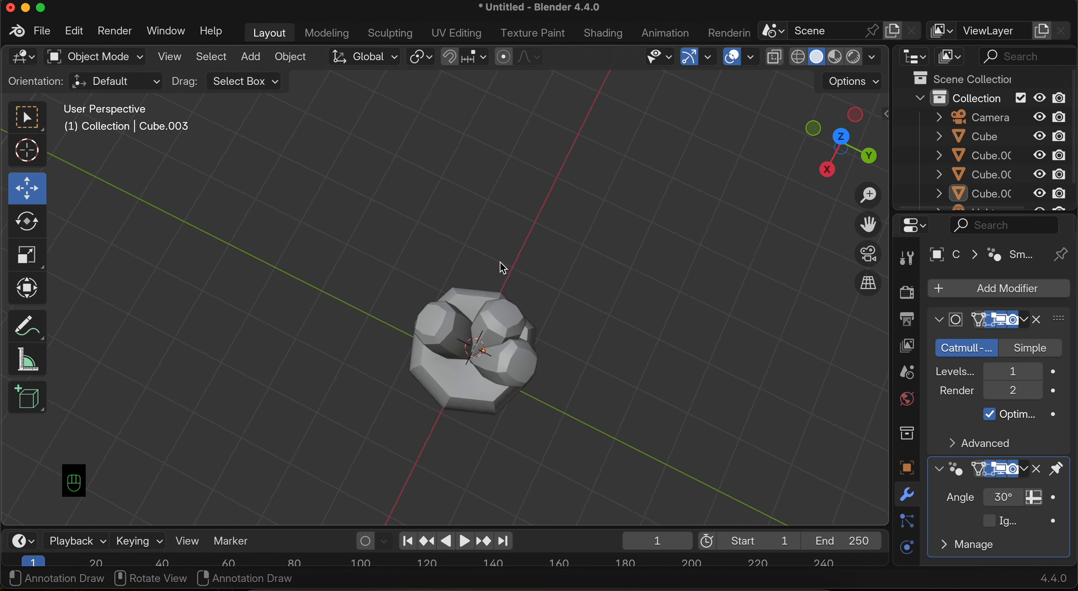
left_click(840, 140)
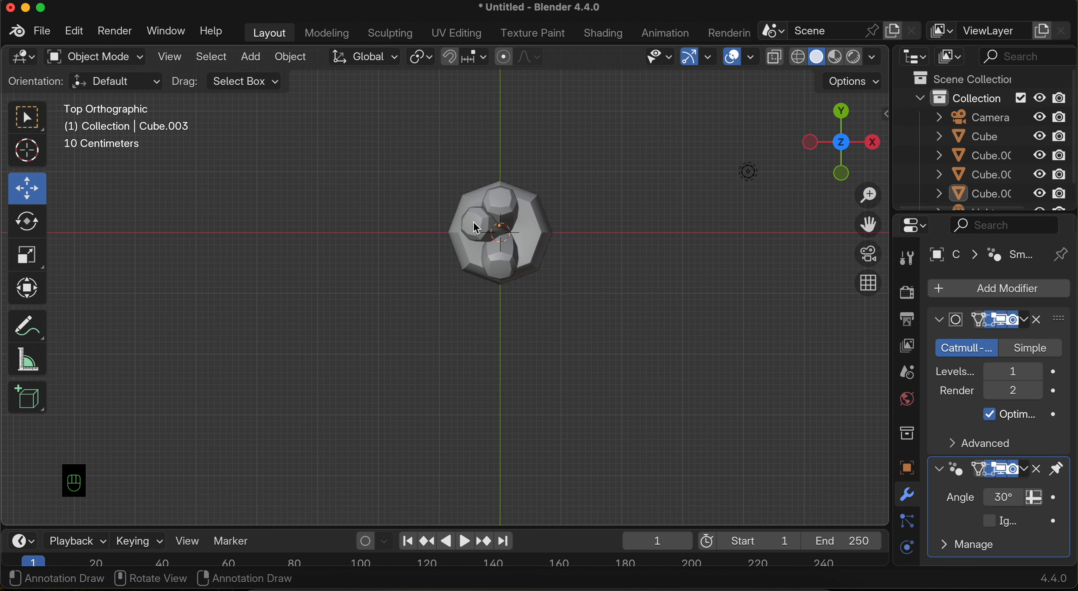
left_click(504, 220, "shift")
left_click(473, 235, "shift")
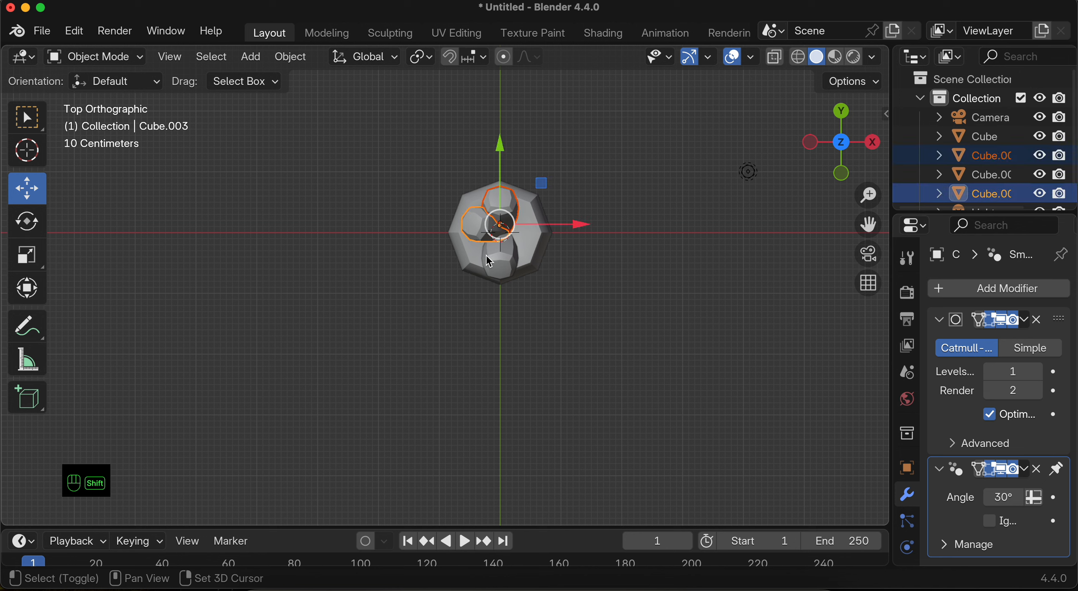
left_click(489, 257, "shift")
left_click_drag(577, 240, 579, 233)
Step: Rotate the top piece on the negative Y side -11.7° about global X and move it slightly along positive Y
left_click(500, 269)
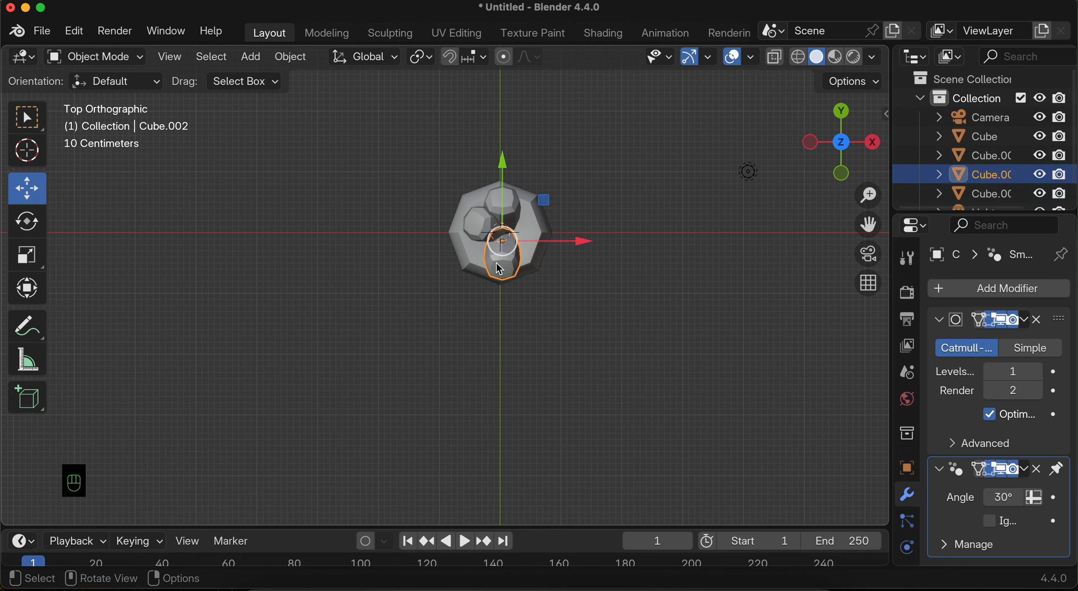
middle_click_drag(501, 256, 513, 222)
scroll(510, 216, "right", 5)
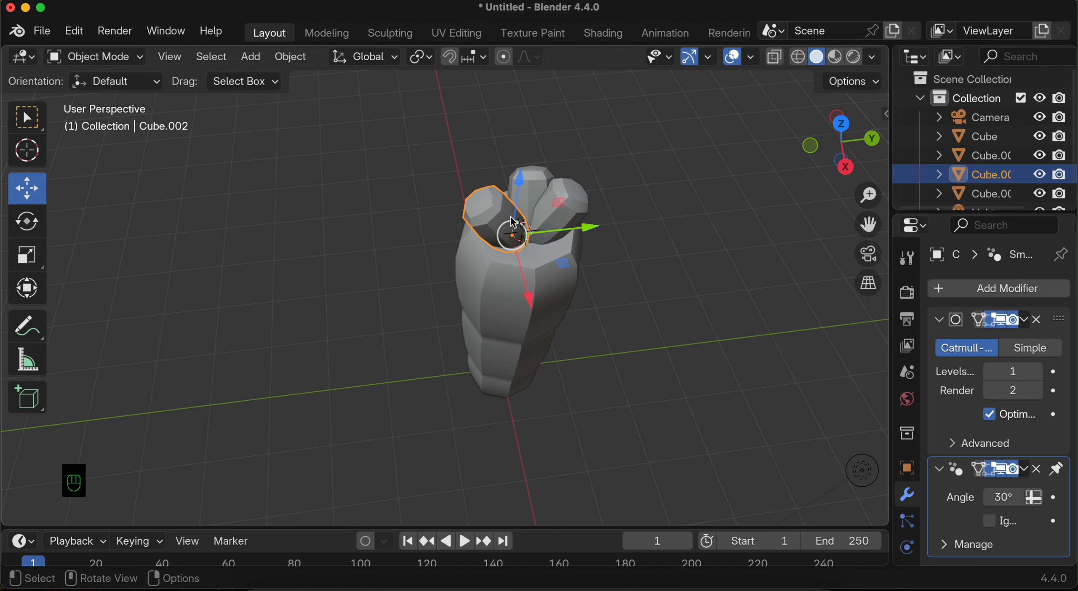
key("r")
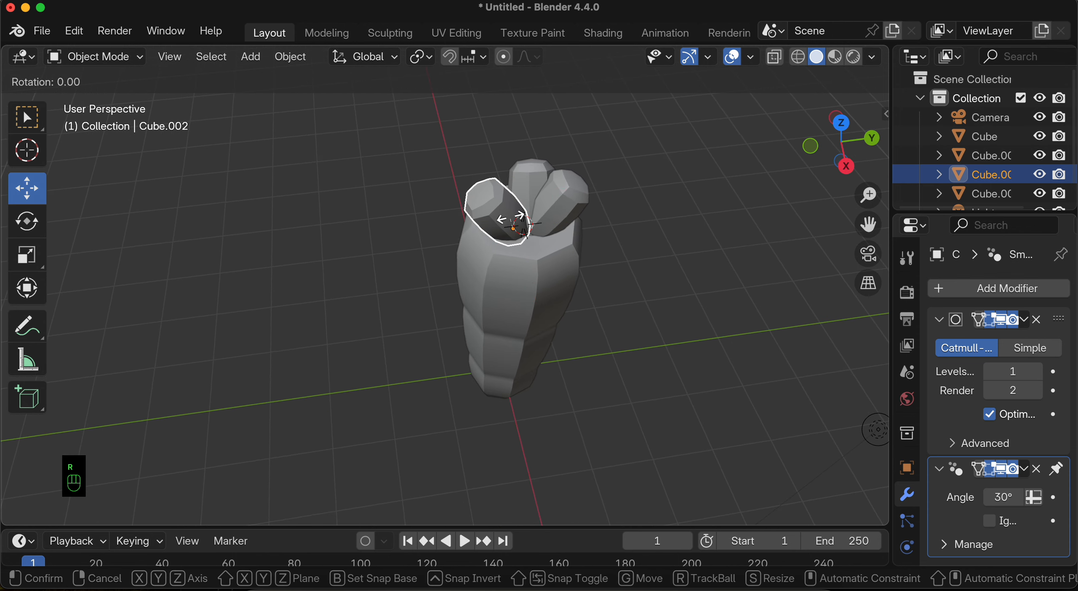
key("x")
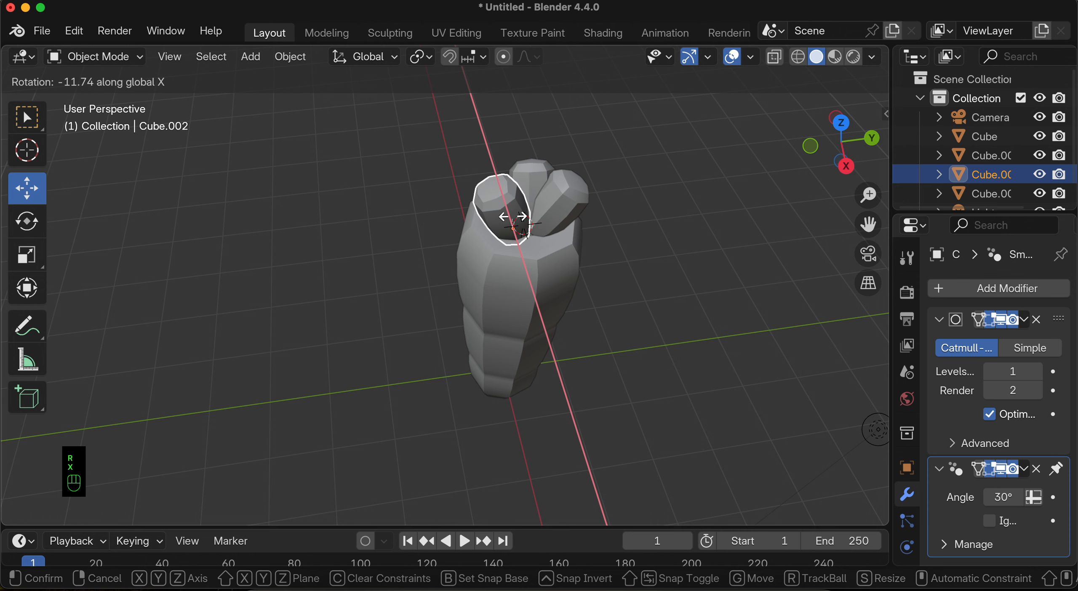
left_click(513, 219)
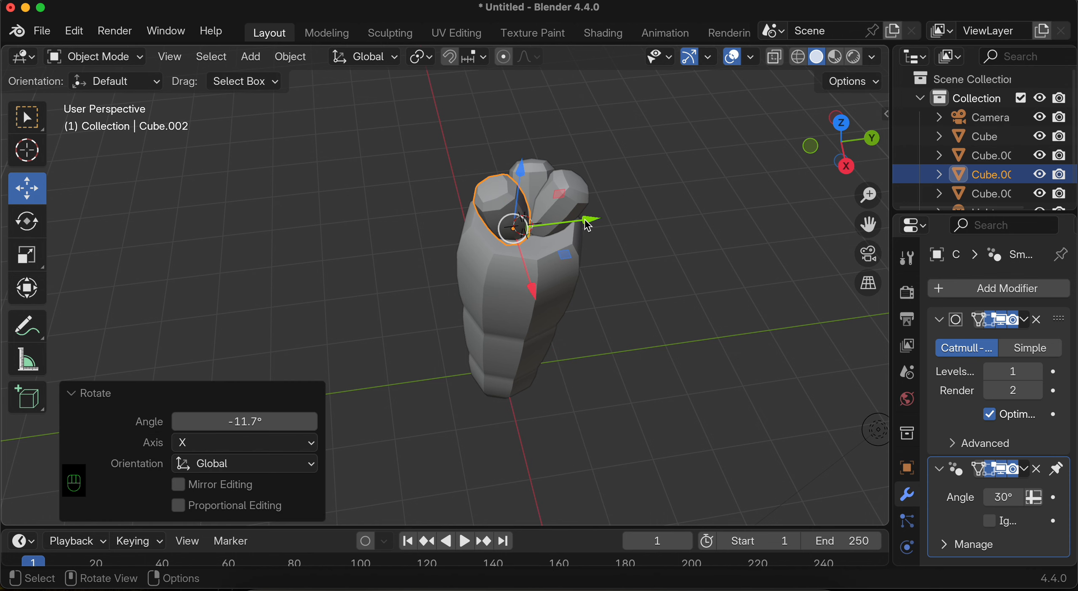
mouse_move(589, 226)
left_mouse_down()
mouse_move(594, 218)
mouse_move(597, 236)
left_mouse_up()
left_click(594, 268)
Step: Select all three top pieces in the top orthographic view and shift them together slightly along negative Y
scroll(594, 269, "right", 10)
scroll(594, 268, "up", 10)
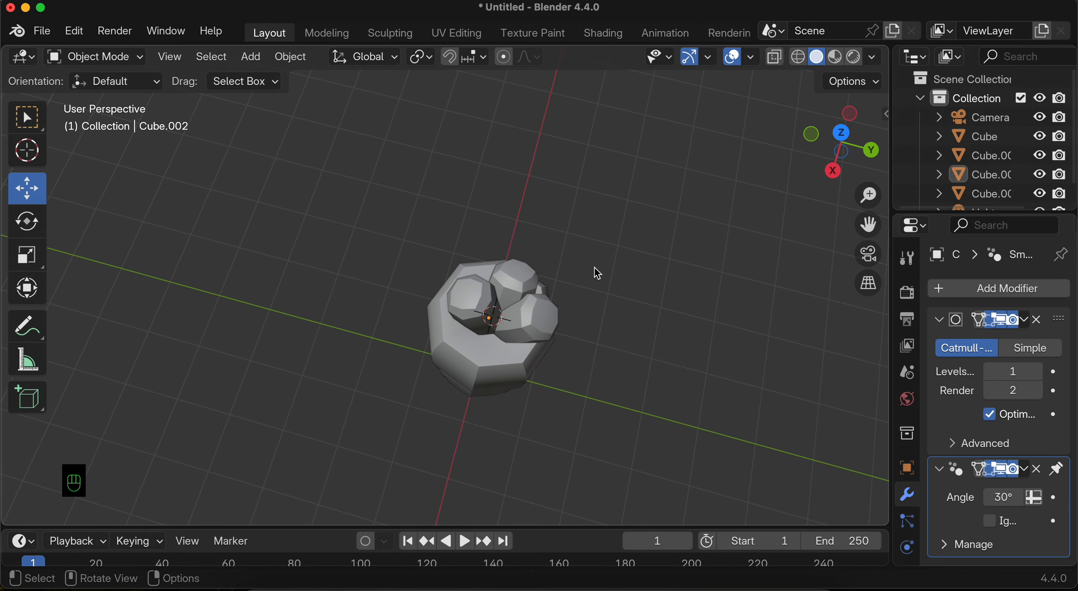
left_click(830, 134)
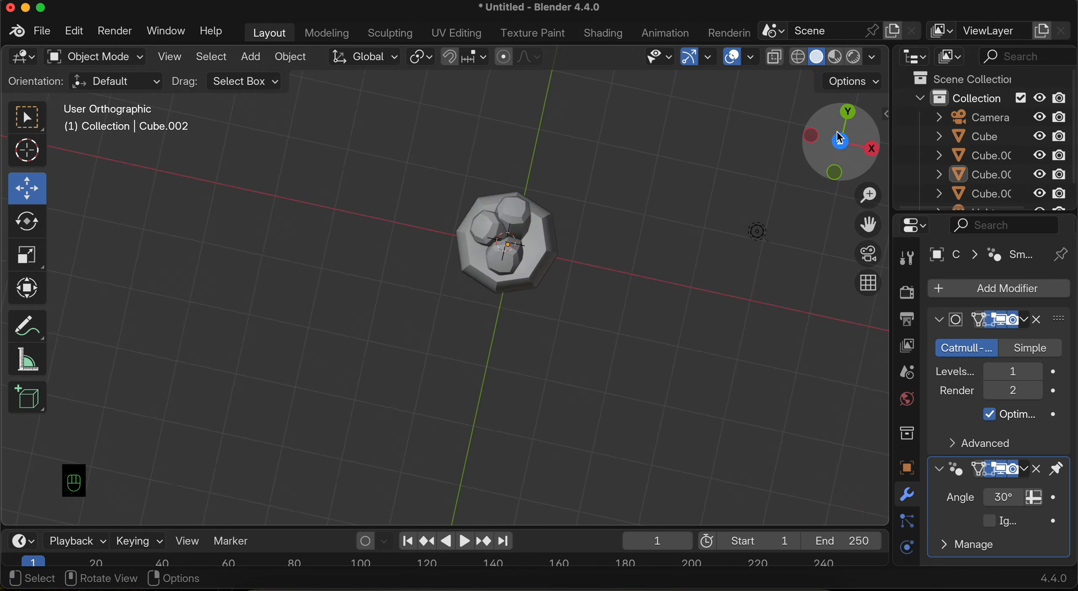
left_click(507, 210, "shift")
left_click(476, 225, "shift")
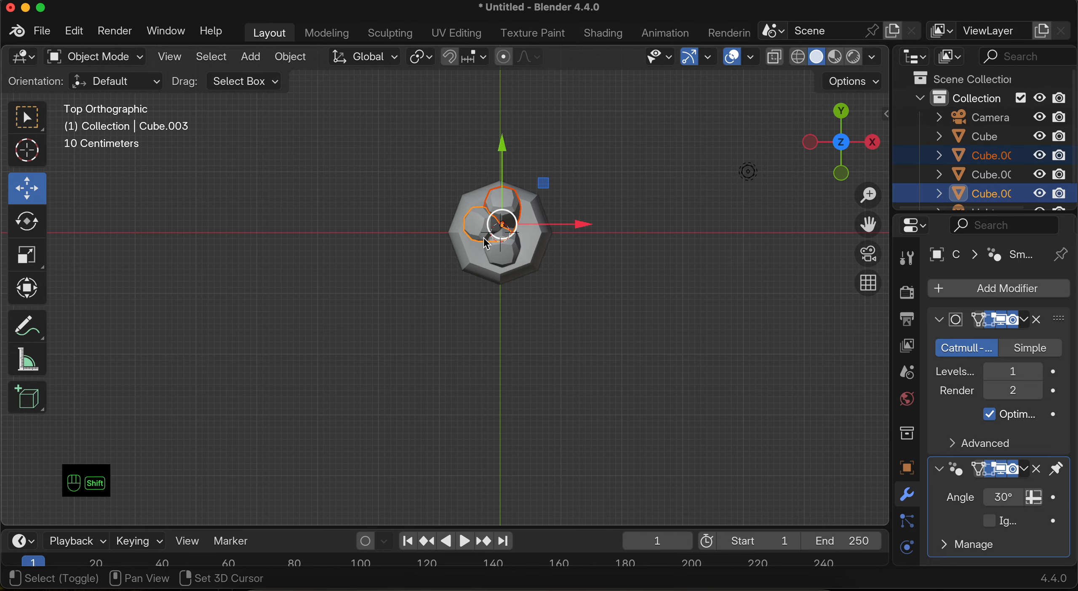
left_click(497, 252, "shift")
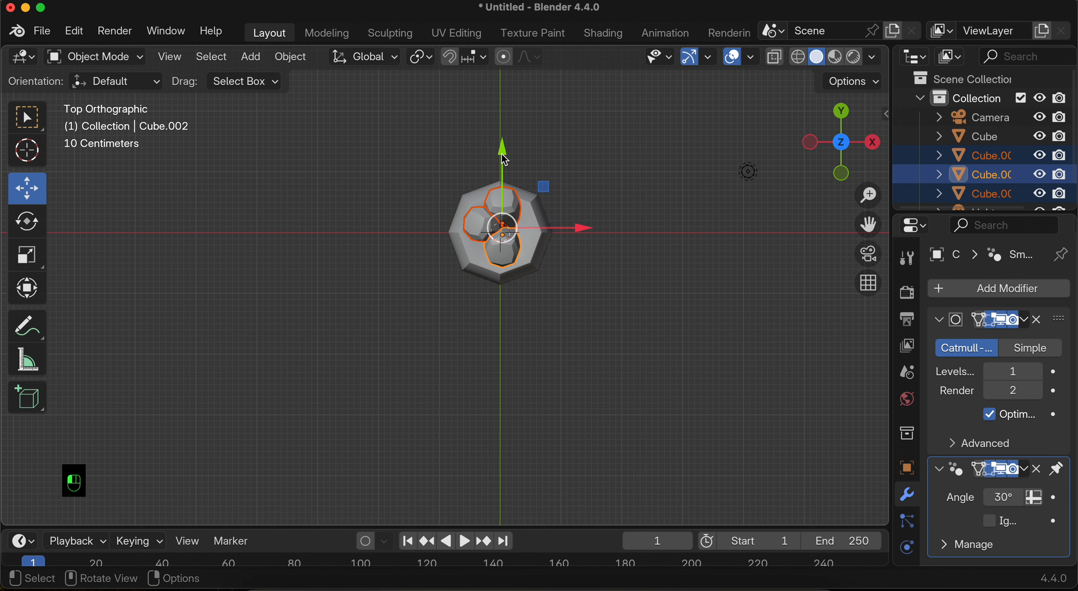
left_click_drag(501, 157, 501, 160)
left_click(642, 215)
Step: Switch the viewport shading to Material Preview with the whole model seen from the side
scroll(642, 214, "down", 10)
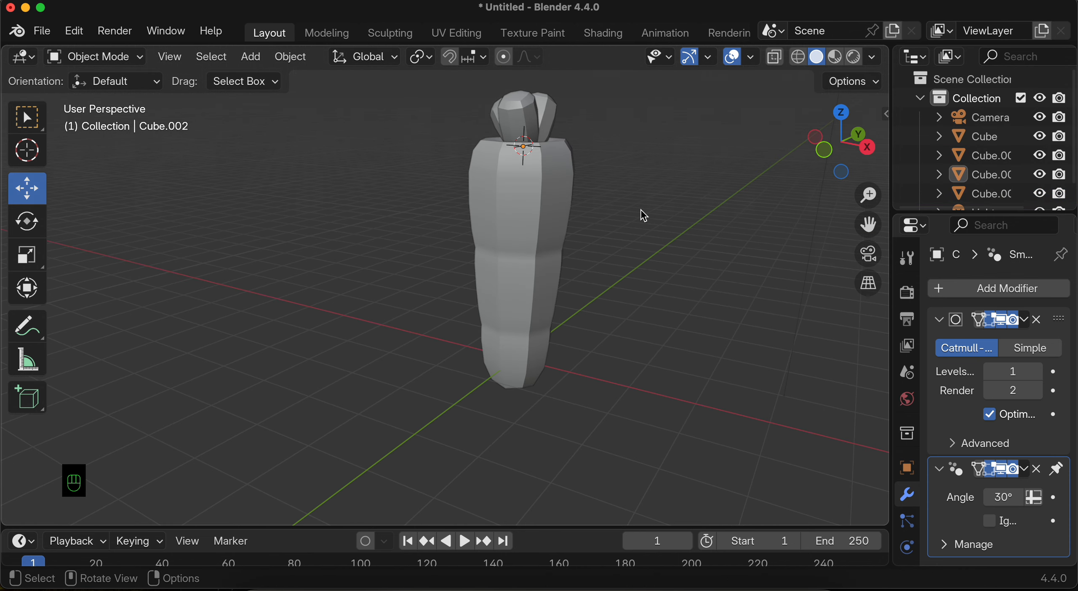
scroll(640, 209, "down", 1)
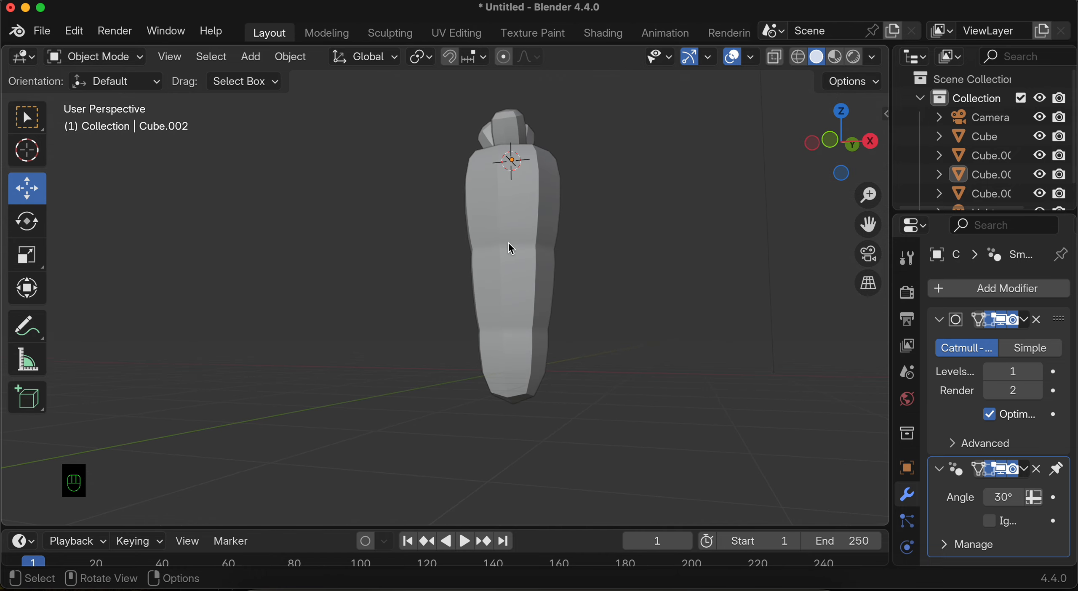
left_click(835, 56)
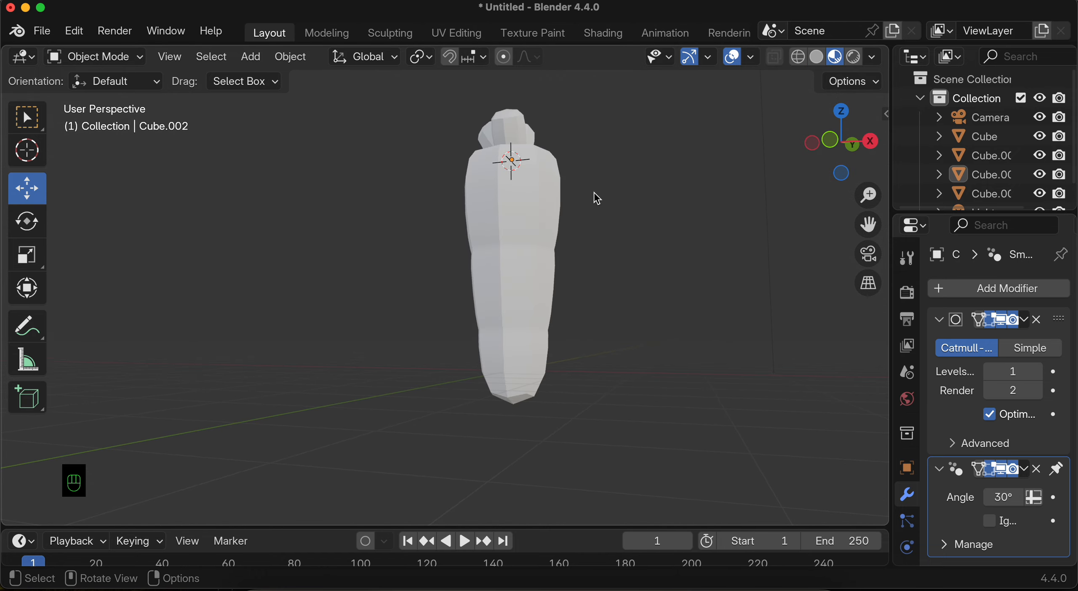
Step: Set the base color of the carrot body's existing material to hex #FF7C41
left_click(509, 255)
scroll(508, 255, "left", 5)
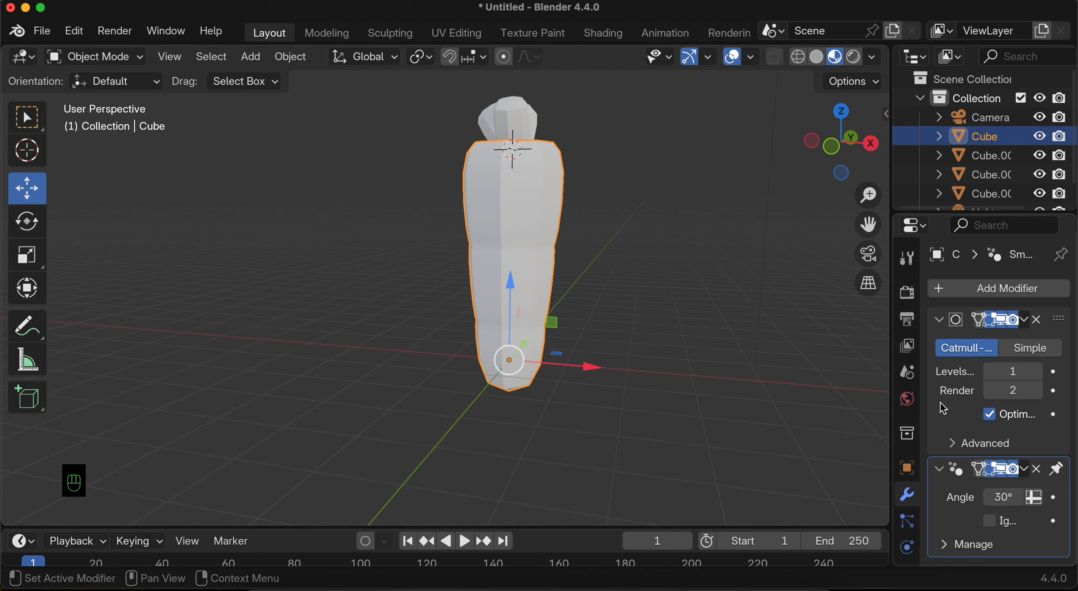
scroll(908, 520, "down", 4)
left_click(907, 545)
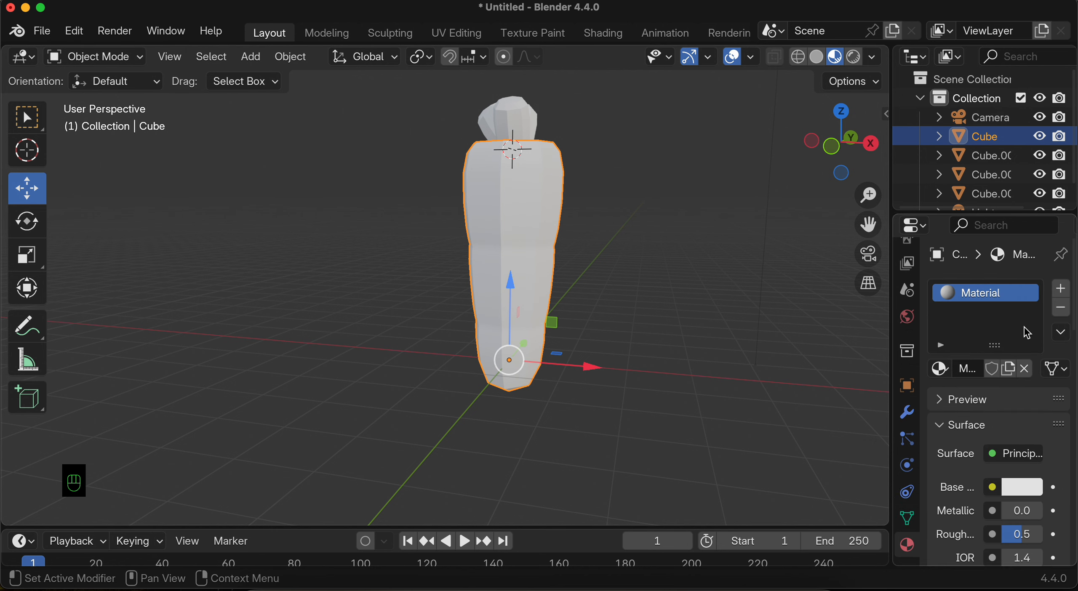
left_click(1010, 481)
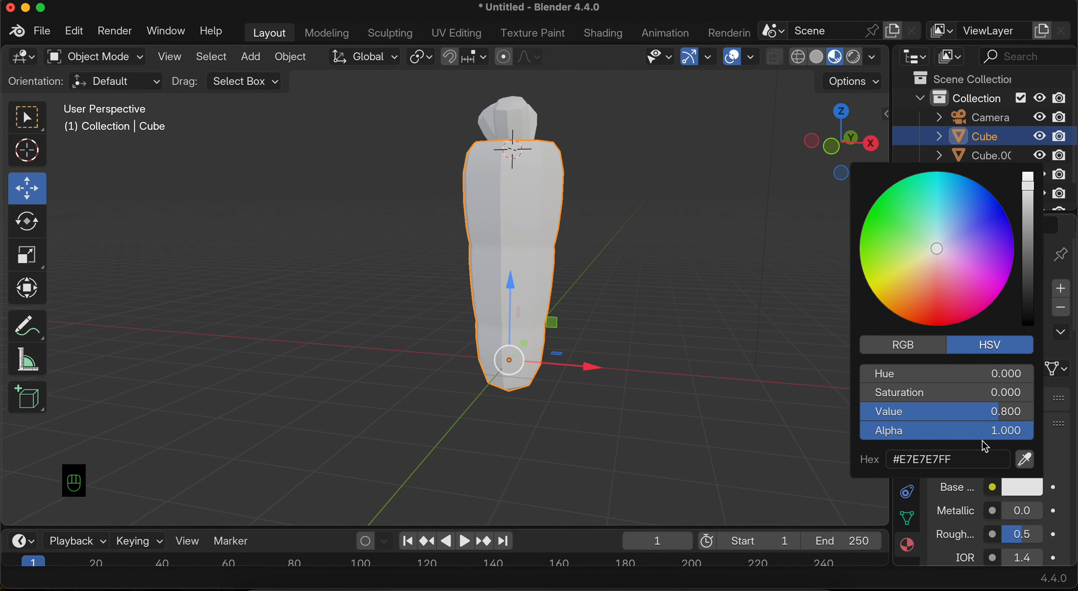
left_click(932, 459)
double_click(930, 459)
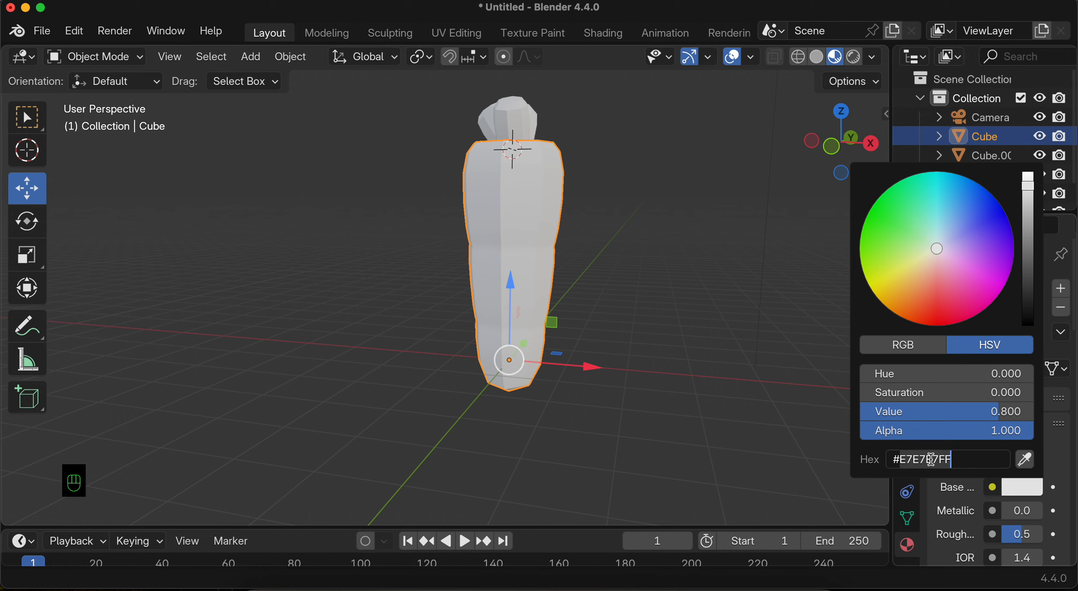
type("ff")
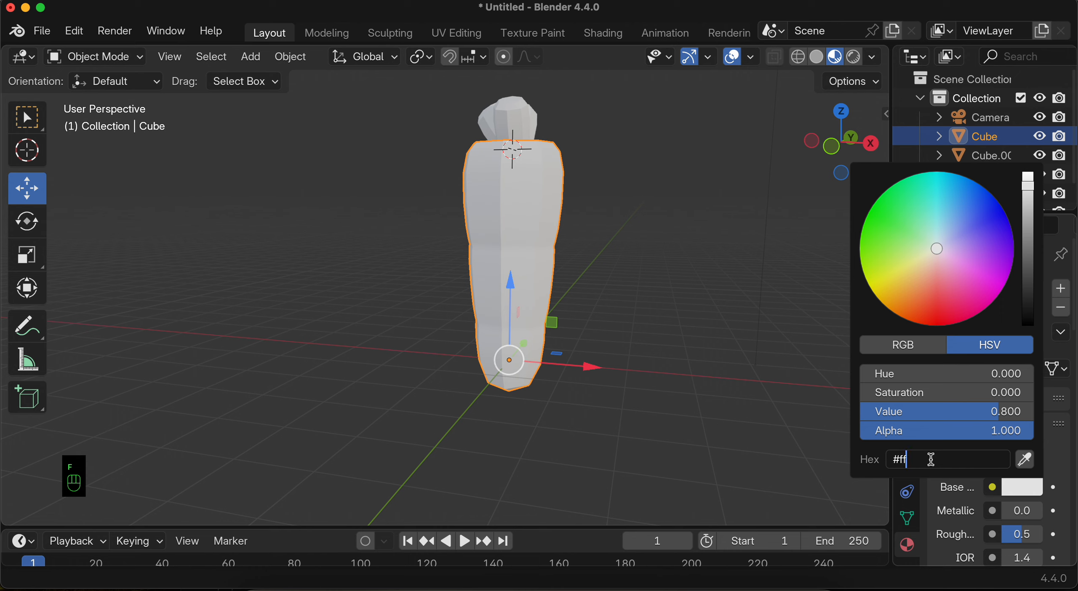
type("7c41")
key("Return")
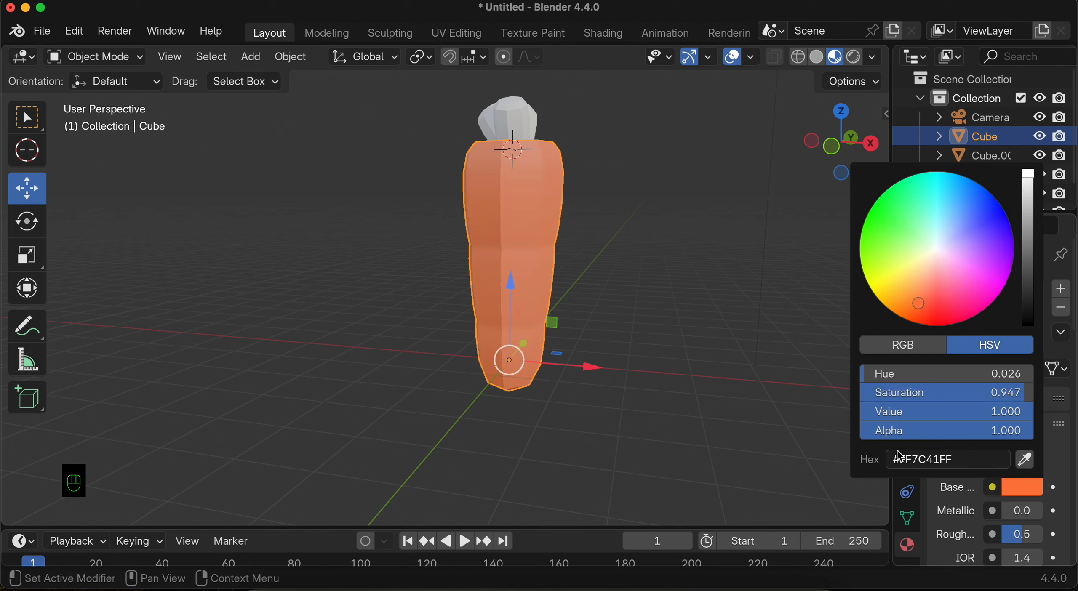
Step: Give the top piece on the negative Y side a new material with base color hex #51E7A1FF
left_click(500, 112)
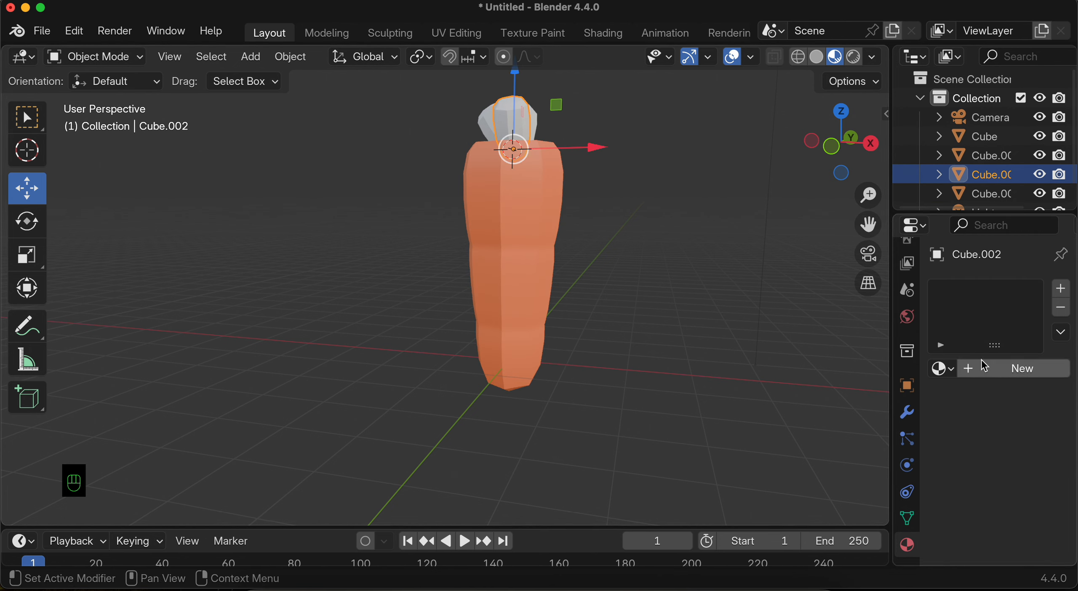
left_click(989, 369)
left_click(1011, 488)
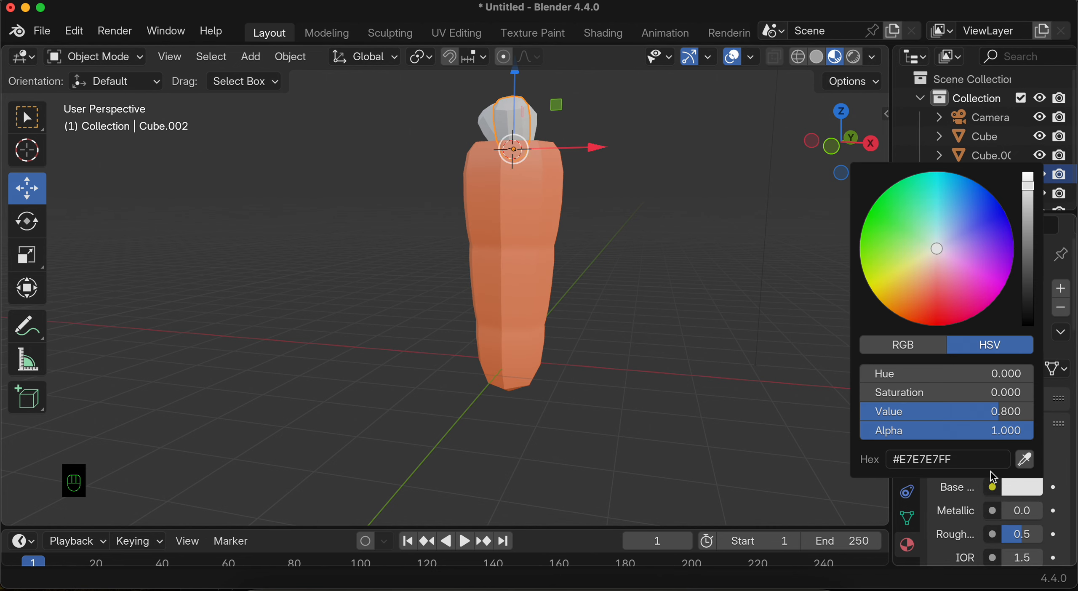
left_click(920, 458)
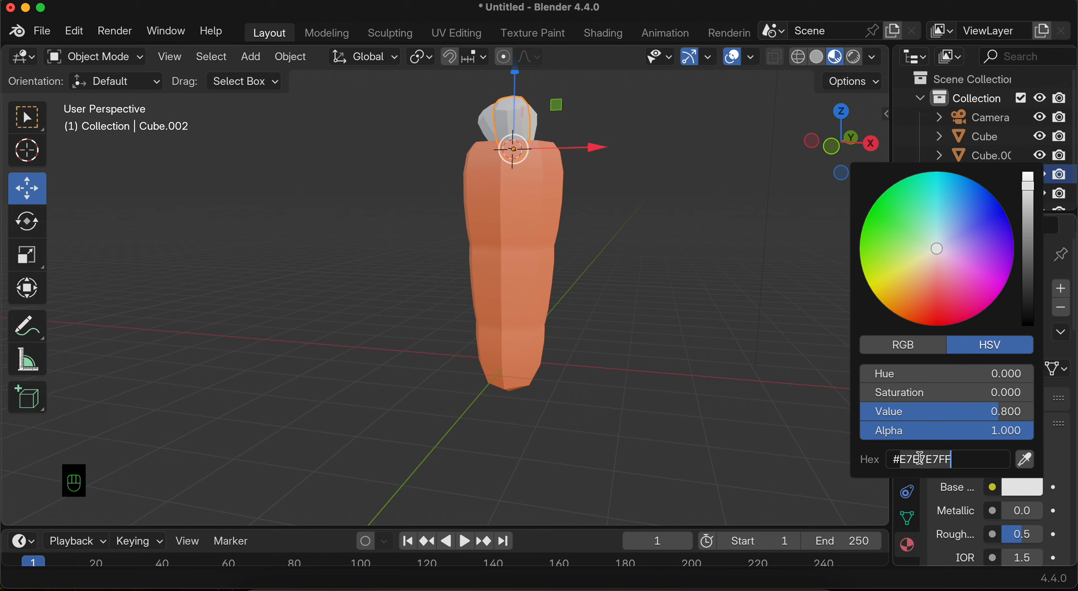
type("5")
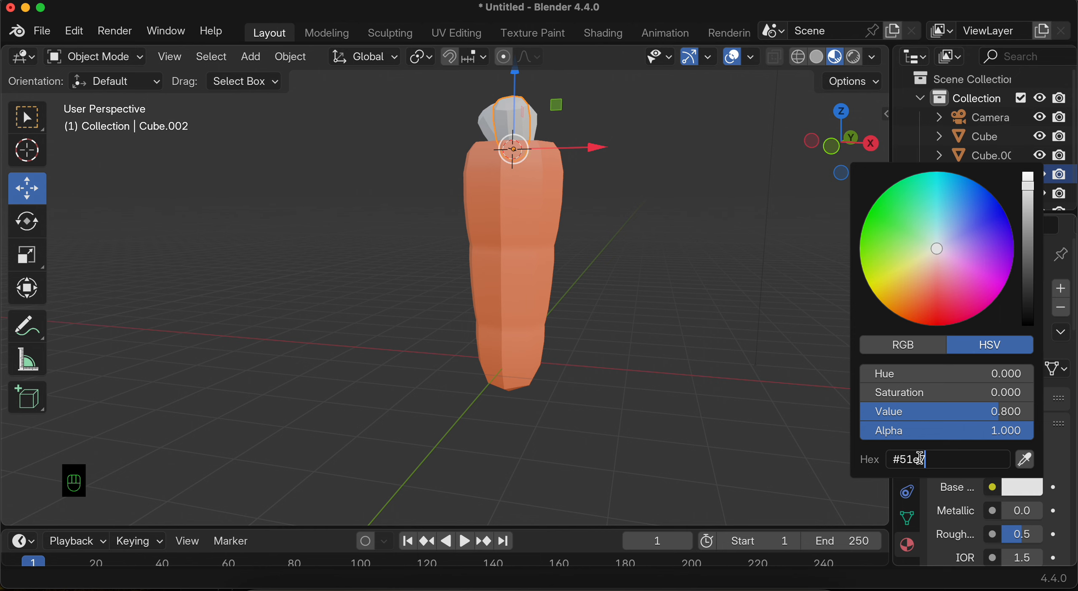
type("1e7a1ff")
key("Return")
Step: Assign the existing green Material.001 to the two remaining uncolored top pieces
scroll(583, 453, "right", 5)
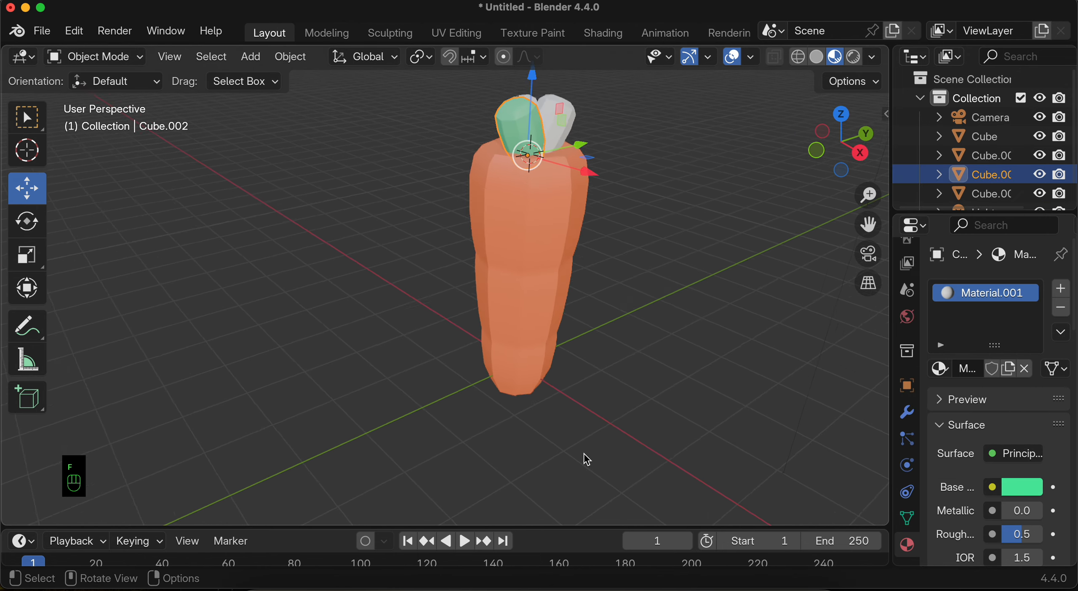
scroll(474, 367, "right", 5)
left_click(509, 166)
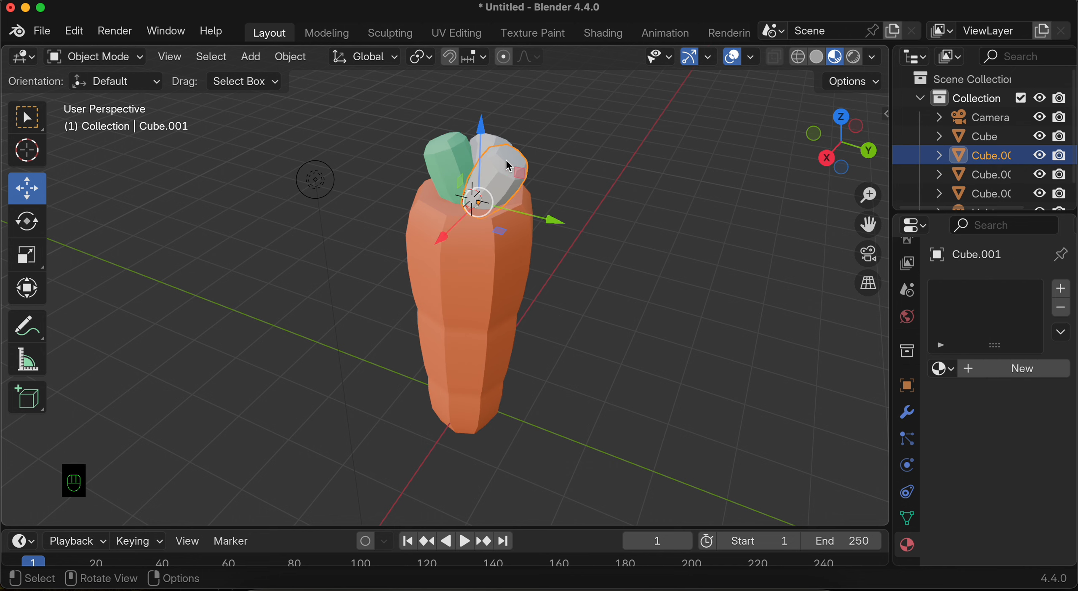
left_click(938, 369)
left_click(692, 173)
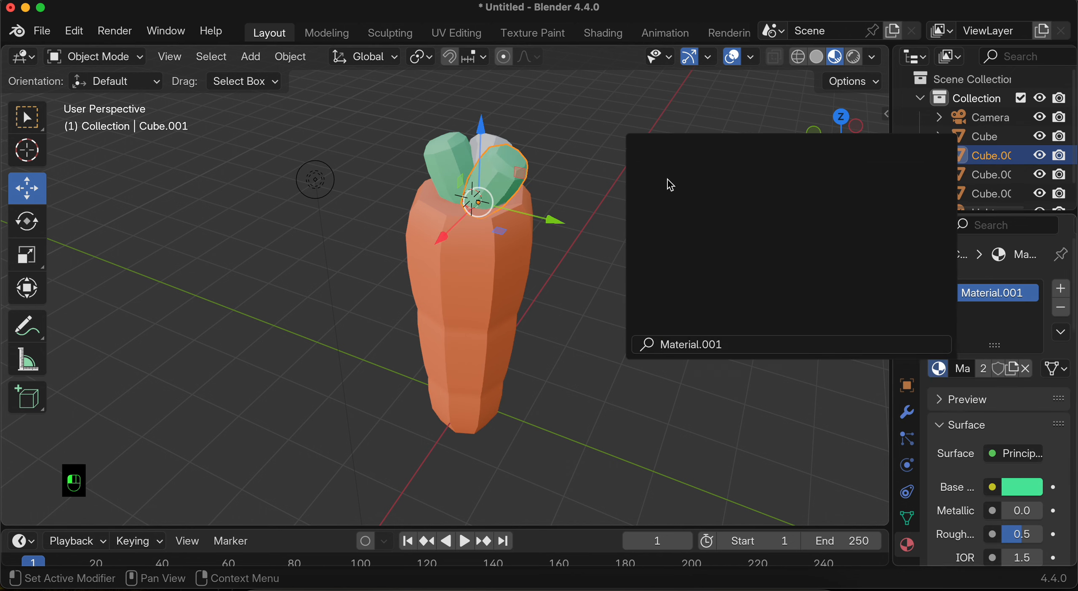
scroll(466, 173, "right", 5)
left_click(435, 178)
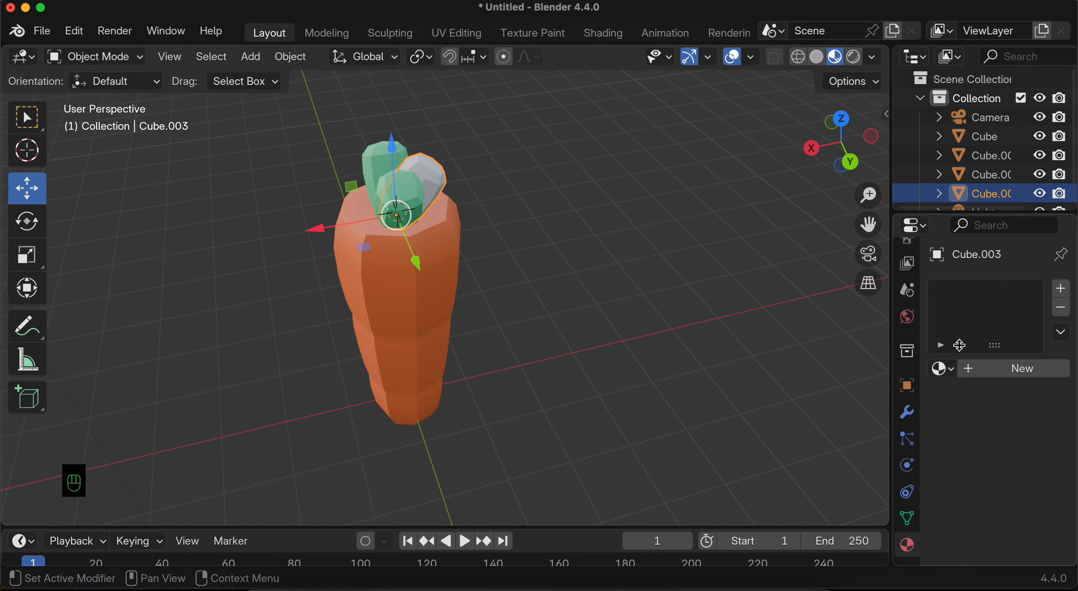
left_click(942, 369)
left_click(692, 173)
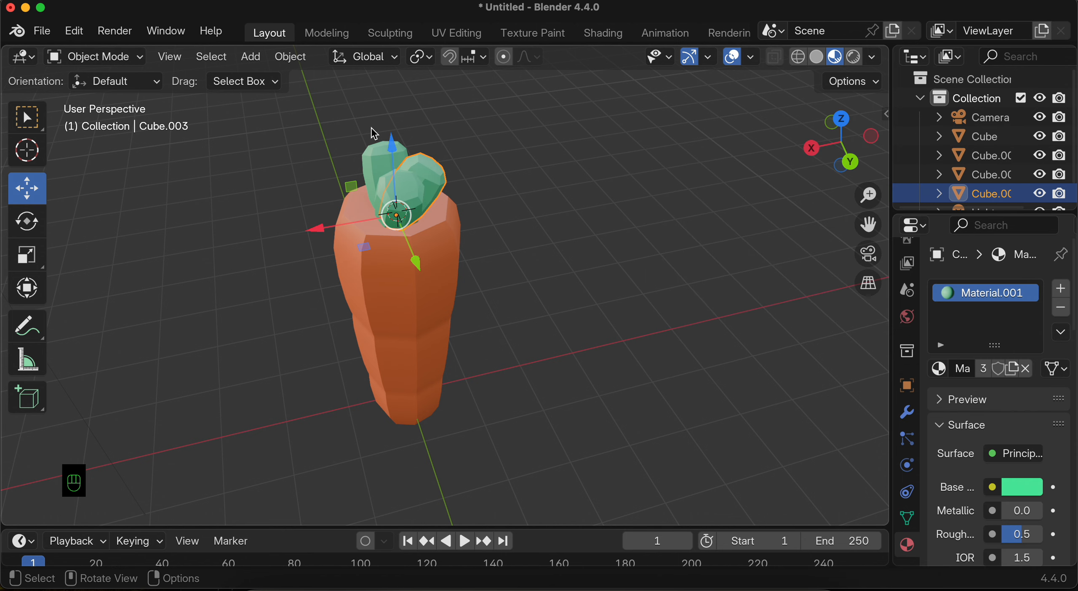
Step: Export the model as glTF Binary to the Desktop as Untitled.glb, with Apply Modifiers enabled for the mesh data
scroll(292, 189, "right", 5)
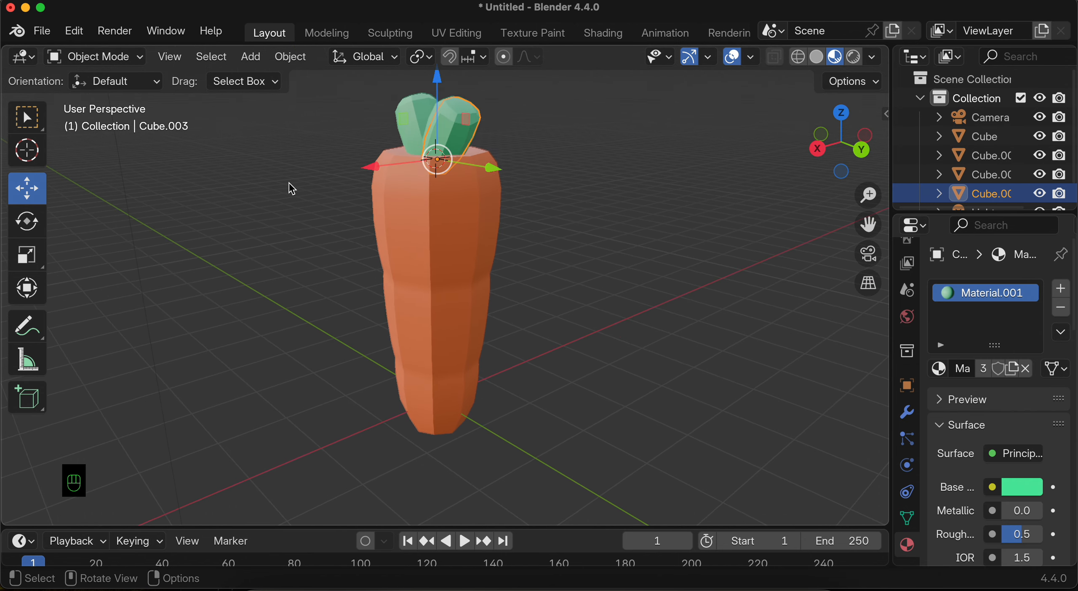
left_click(41, 31)
mouse_move(104, 329)
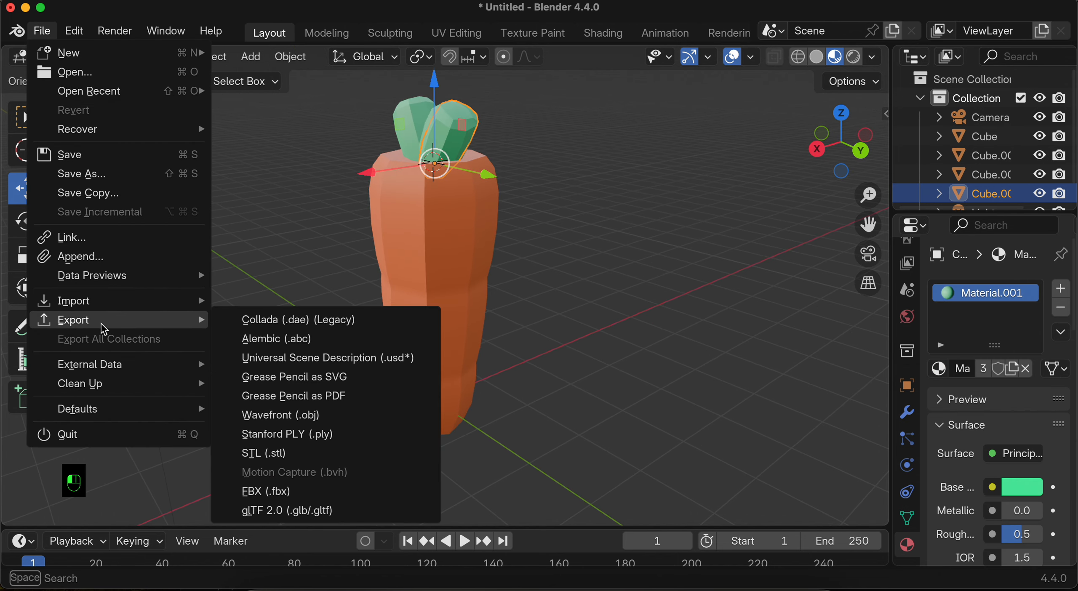
left_click(295, 512)
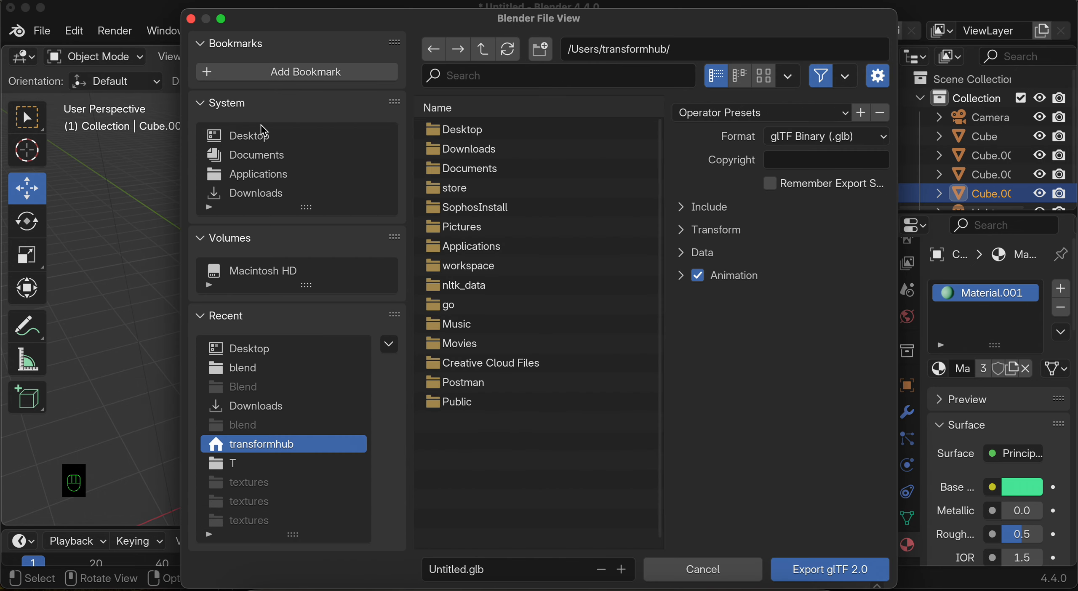
left_click(258, 139)
left_click(698, 254)
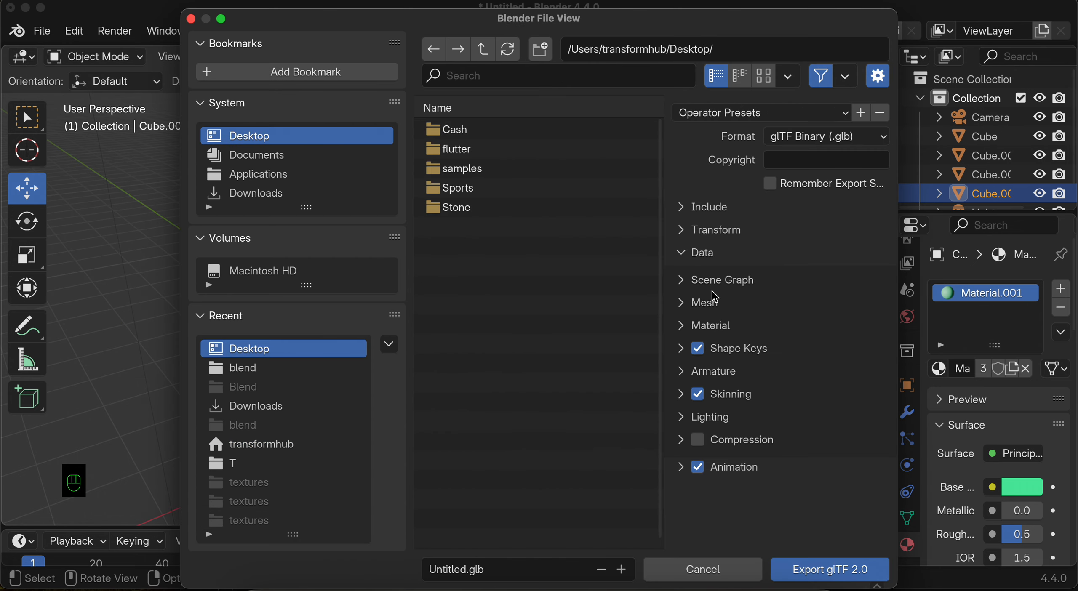
left_click(707, 304)
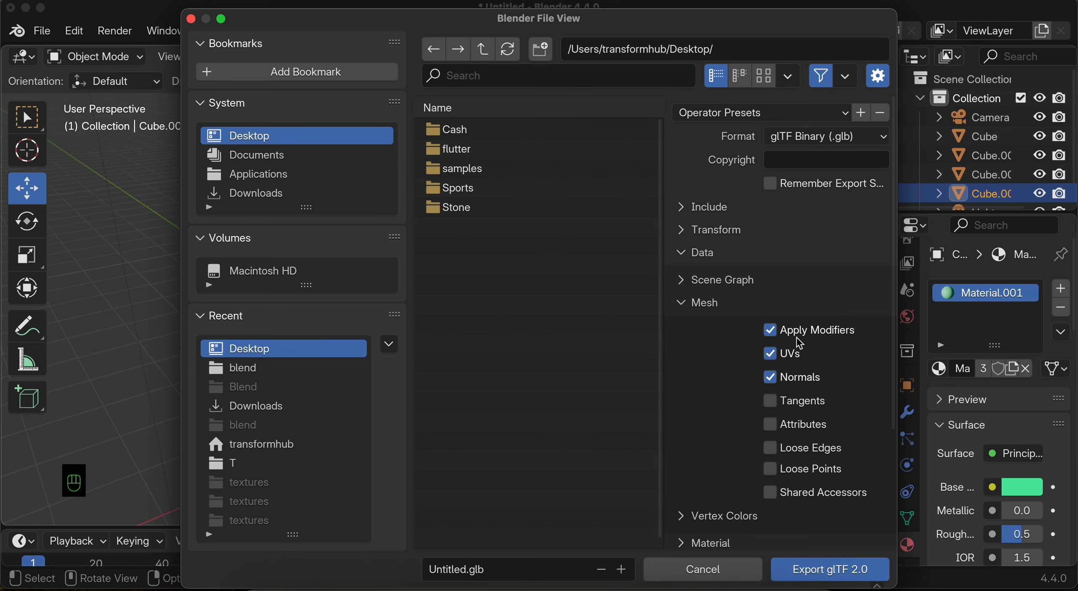
left_click(806, 574)
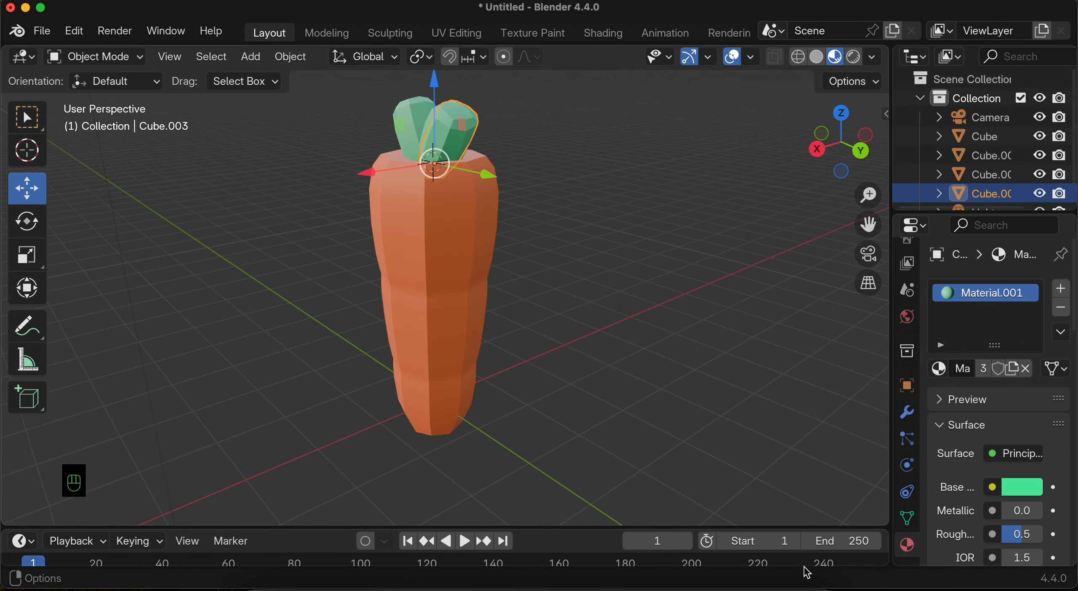
Step: Switch to the glTF Viewer in the browser, load Untitled.glb from the Desktop and inspect the carrot from another side
left_click(489, 586)
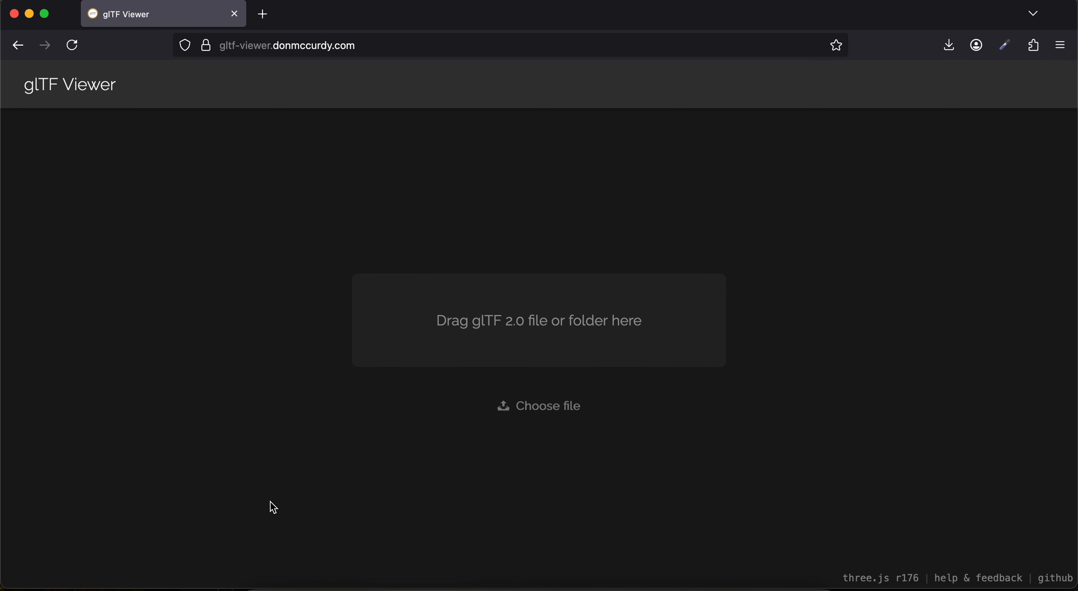
left_click(265, 586)
left_click(425, 165)
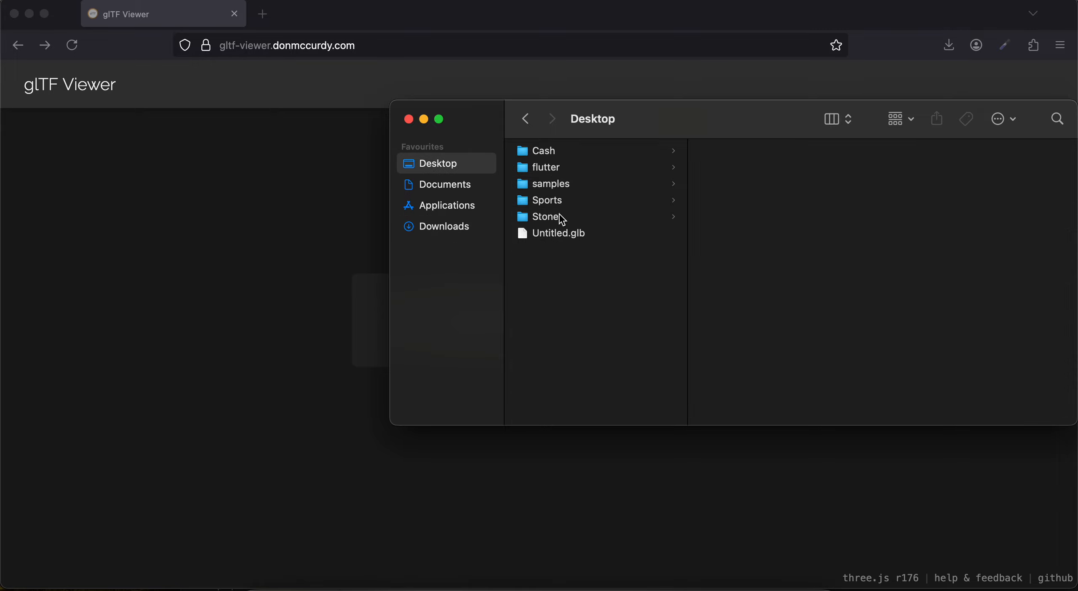
left_click(550, 233)
left_click_drag(577, 233, 300, 273)
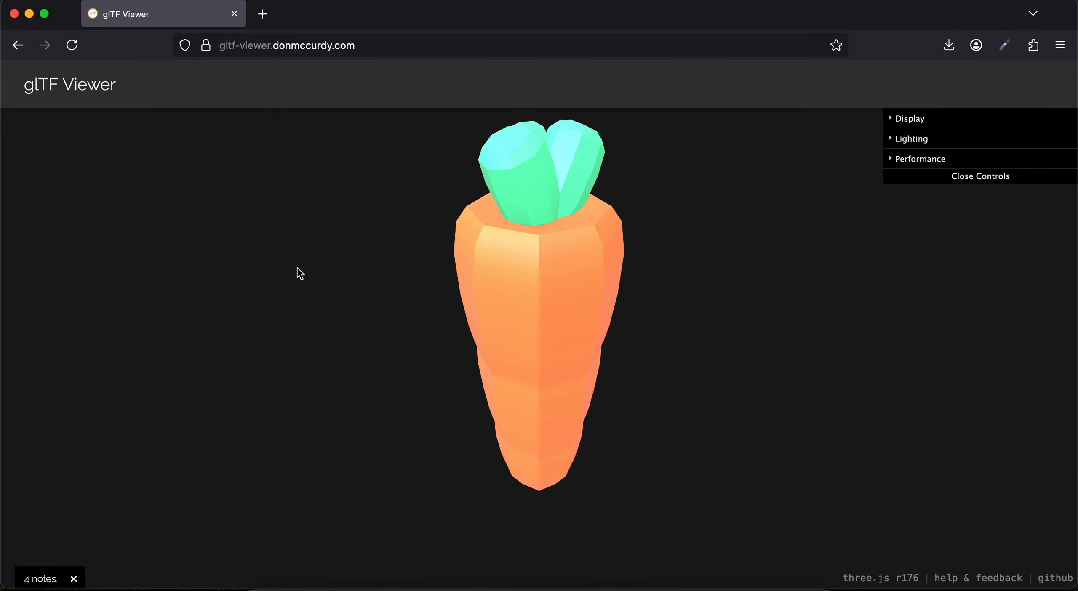
left_click_drag(474, 319, 598, 312)
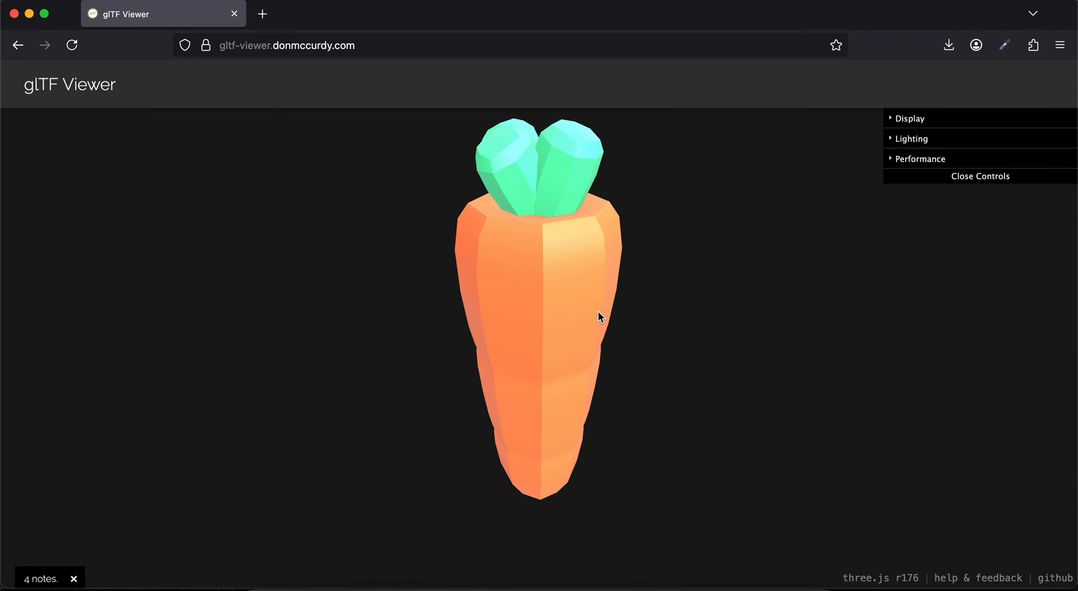